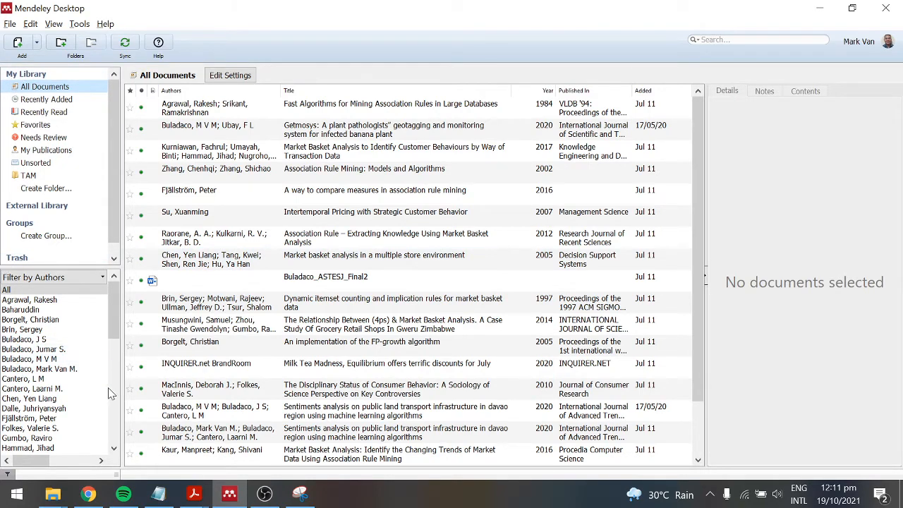
Step: Examine the bibliographic details of several papers in the All Documents list
{"action": "mouse_move", "coordinate": [113, 311]}
{"action": "left_mouse_down"}
{"action": "mouse_move", "coordinate": [114, 413]}
{"action": "mouse_move", "coordinate": [114, 293]}
{"action": "left_mouse_up"}
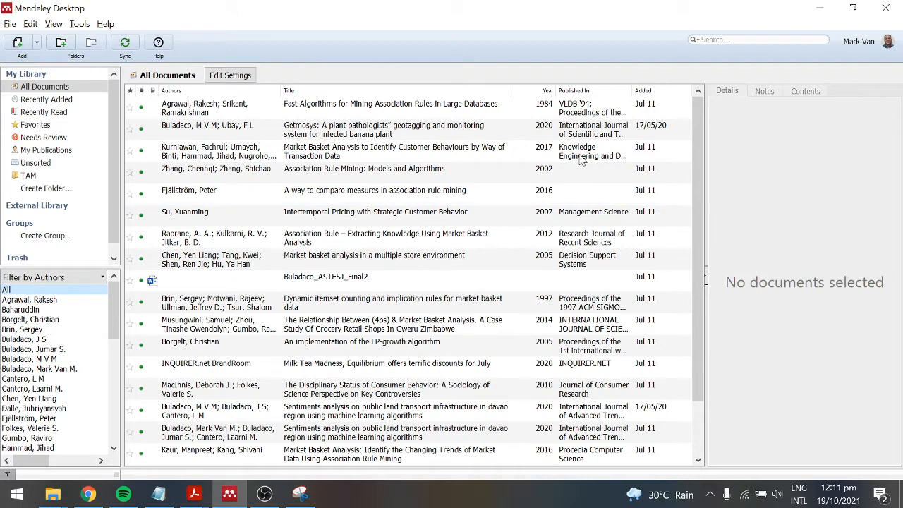
{"action": "left_click", "coordinate": [572, 107]}
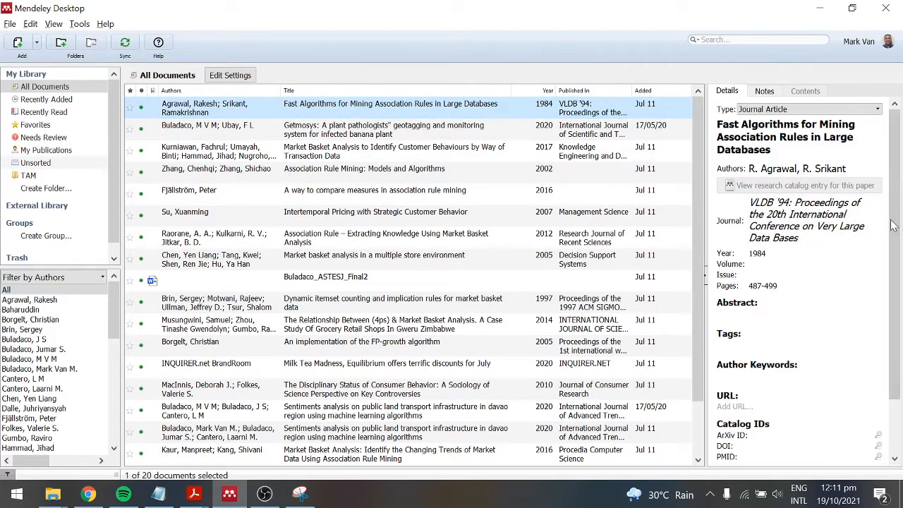
{"action": "left_click_drag", "start_coordinate": [901, 166], "coordinate": [901, 302]}
{"action": "left_click_drag", "start_coordinate": [902, 226], "coordinate": [898, 171]}
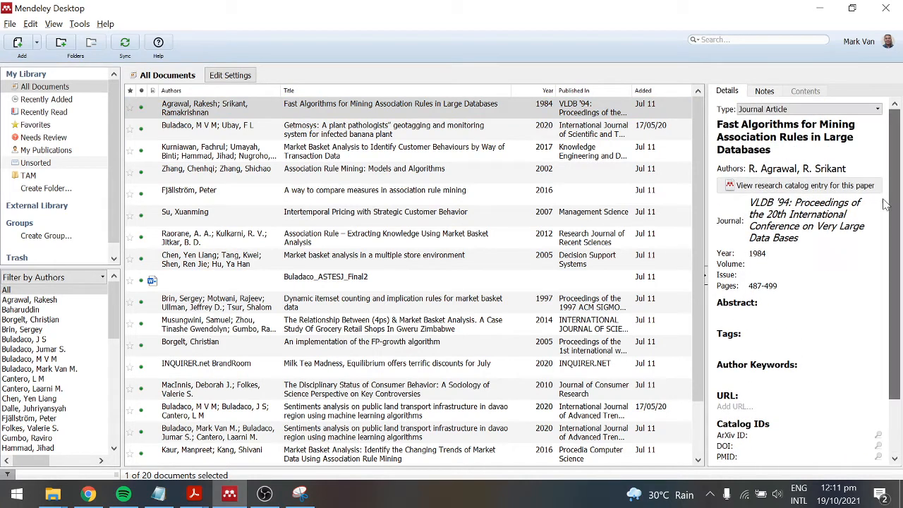
{"action": "left_click", "coordinate": [381, 134]}
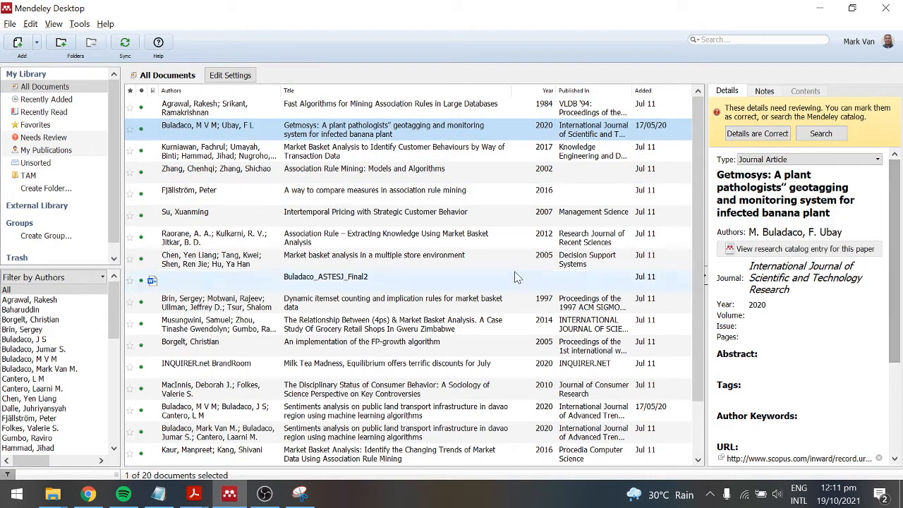
{"action": "left_click", "coordinate": [515, 277]}
{"action": "left_click", "coordinate": [432, 326]}
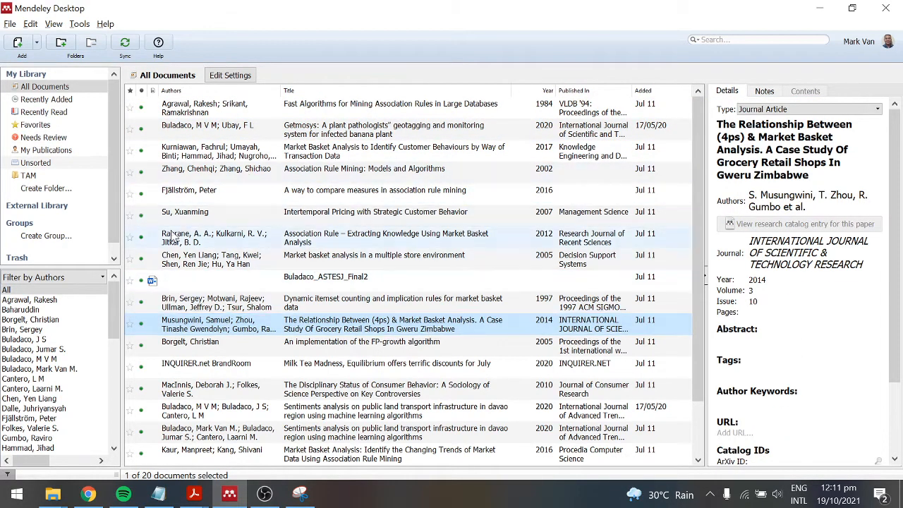
Step: Create a subfolder inside the TAM folder and remove it again
{"action": "left_click", "coordinate": [62, 176]}
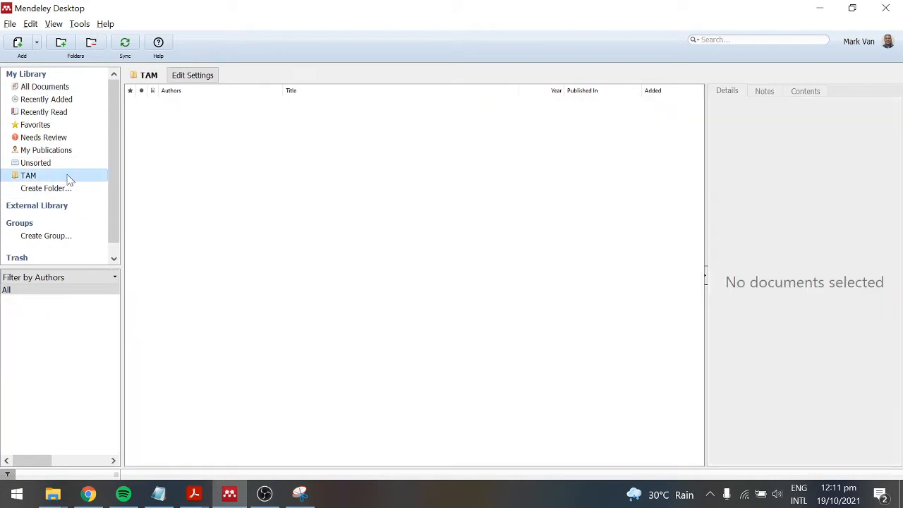
{"action": "left_click", "coordinate": [61, 42]}
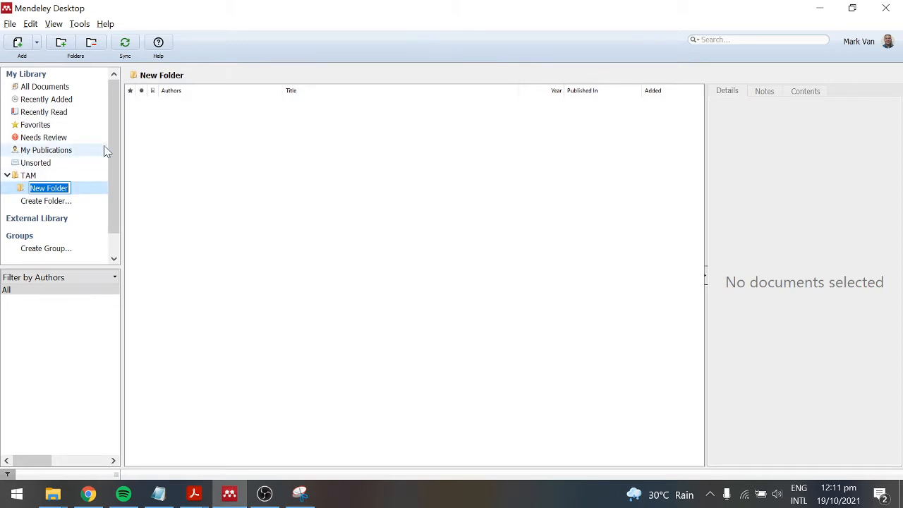
{"action": "left_click", "coordinate": [254, 189]}
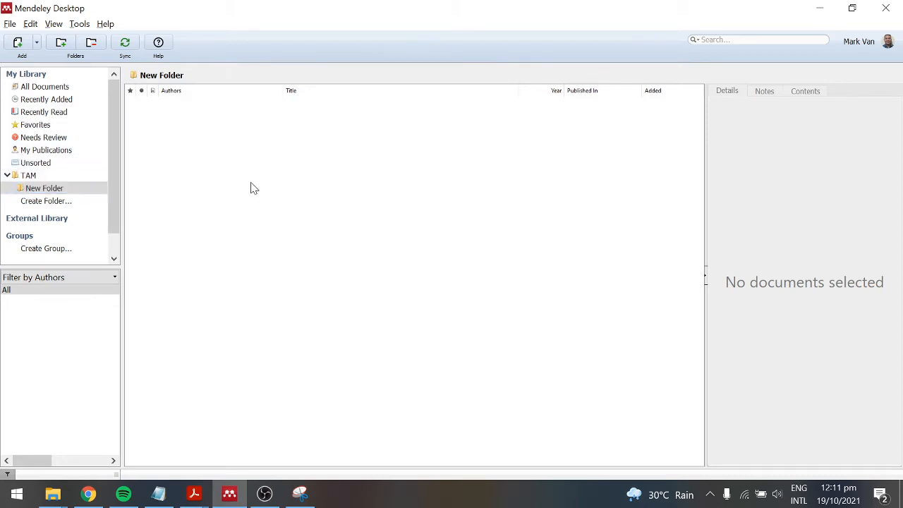
{"action": "right_click", "coordinate": [23, 191]}
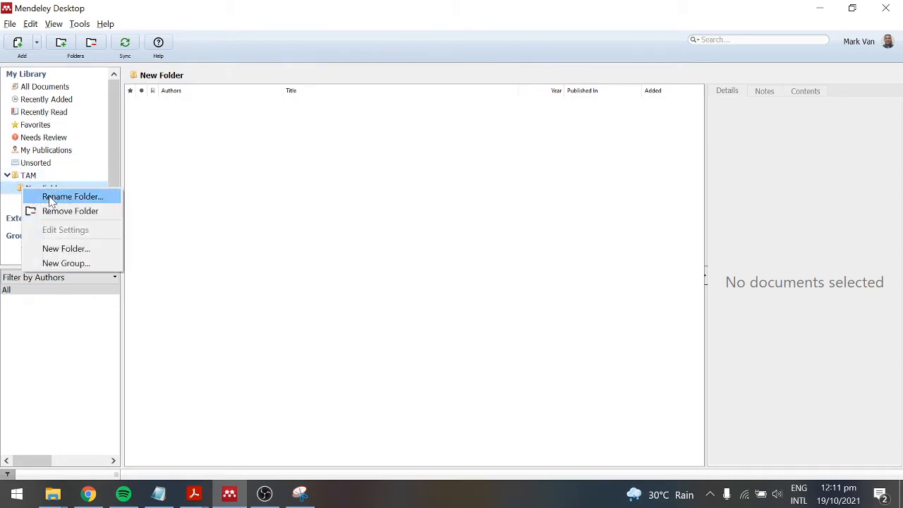
{"action": "left_click", "coordinate": [68, 211]}
{"action": "left_click", "coordinate": [478, 266]}
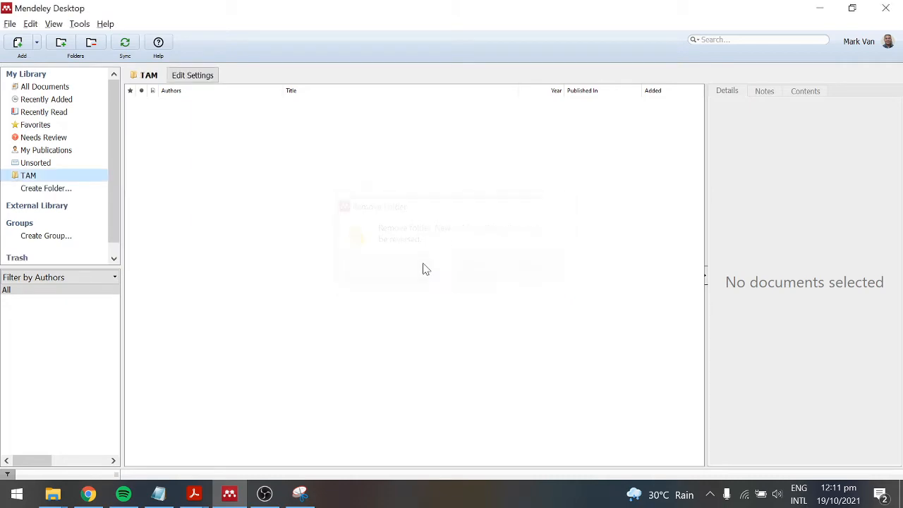
Step: Create a top-level library folder named UTAT
{"action": "left_click", "coordinate": [42, 87]}
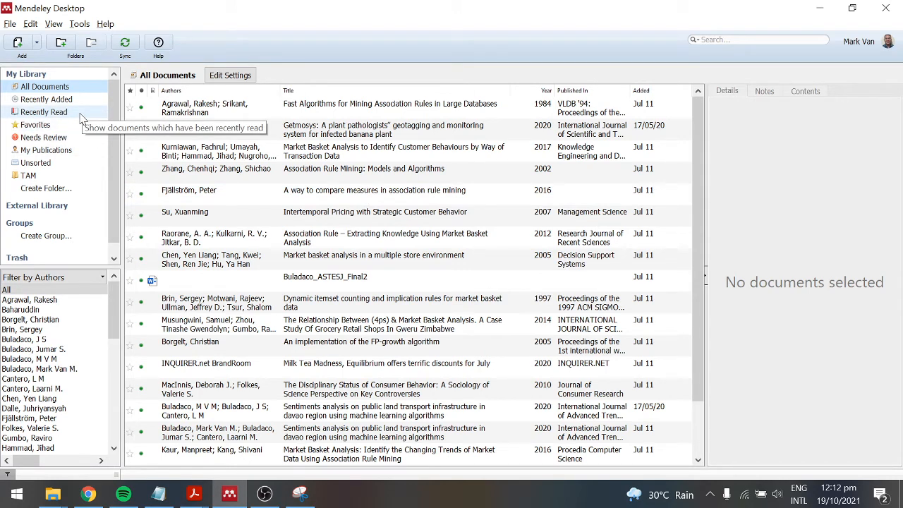
{"action": "left_click", "coordinate": [63, 44]}
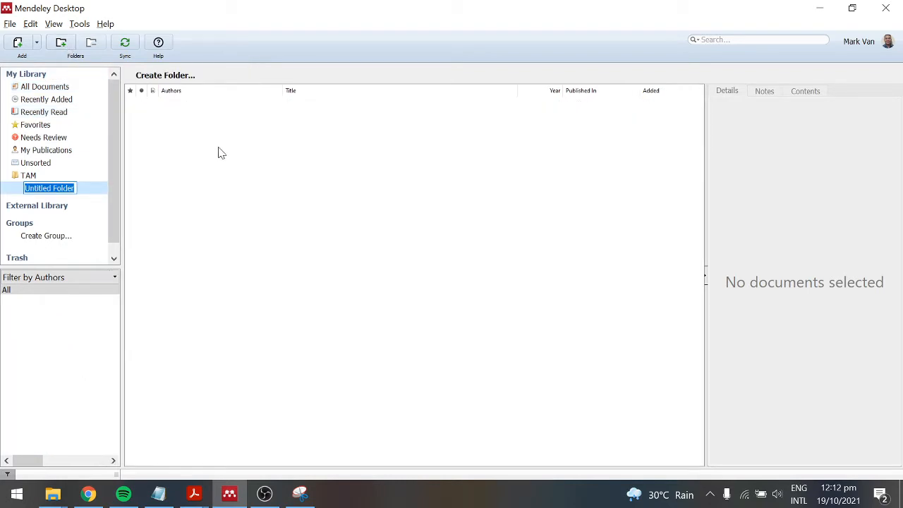
{"action": "type", "text": "UATT"}
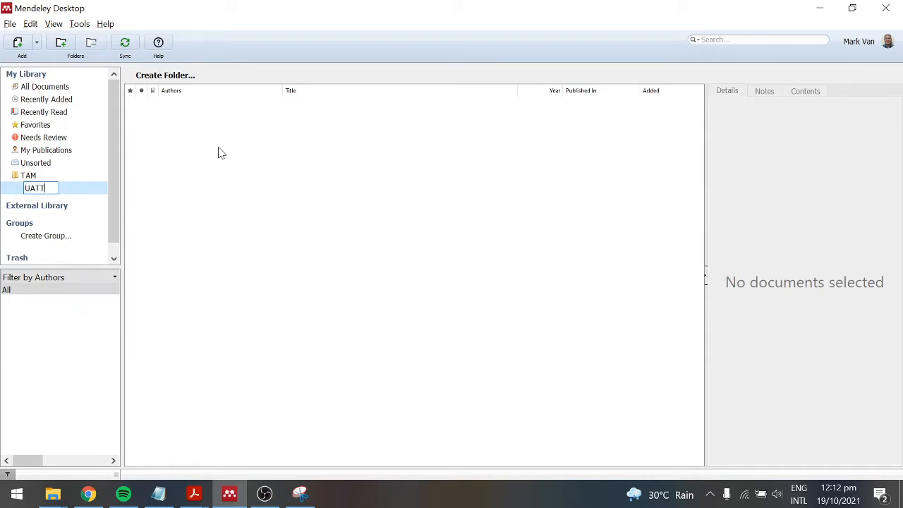
{"action": "key", "text": "BackSpace"}
{"action": "key", "text": "BackSpace"}
{"action": "key", "text": "BackSpace"}
{"action": "type", "text": "TAT"}
{"action": "key", "text": "Return"}
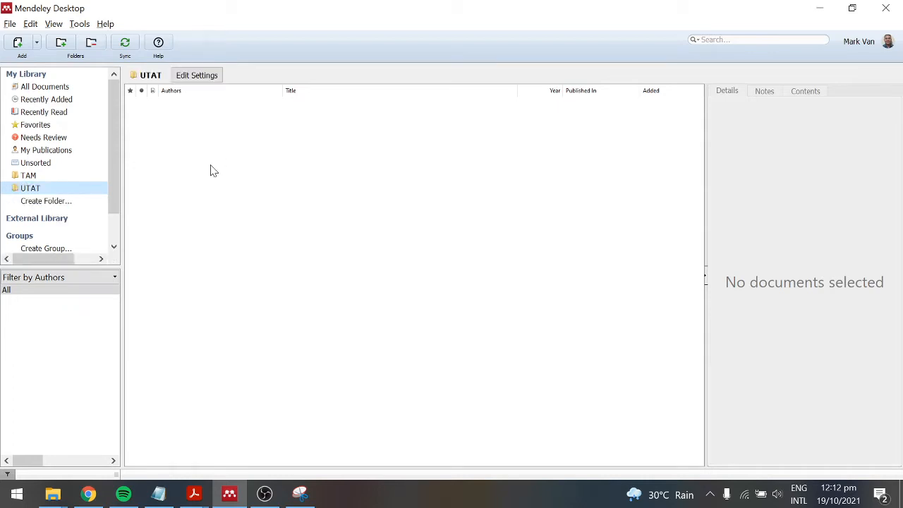
Step: Start adding a file to the TAM folder and browse to the New Volume (D:) drive
{"action": "left_click", "coordinate": [35, 176]}
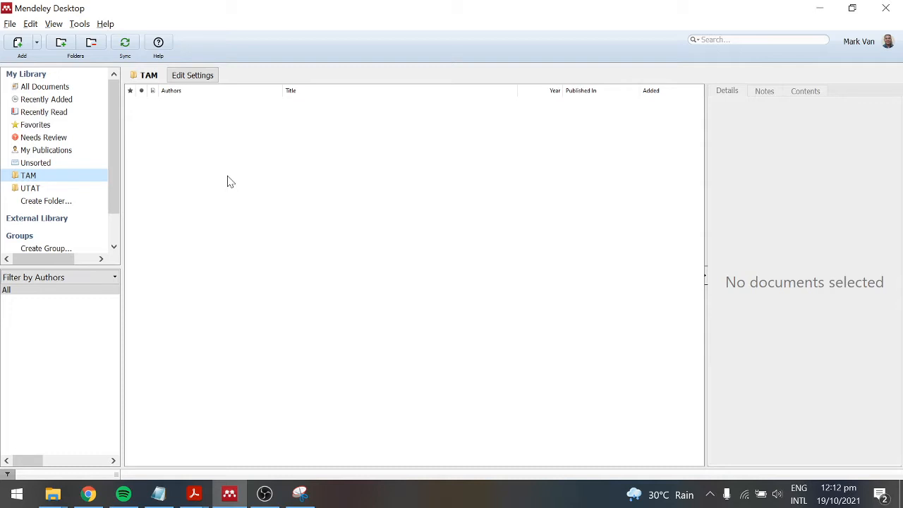
{"action": "left_click", "coordinate": [183, 147]}
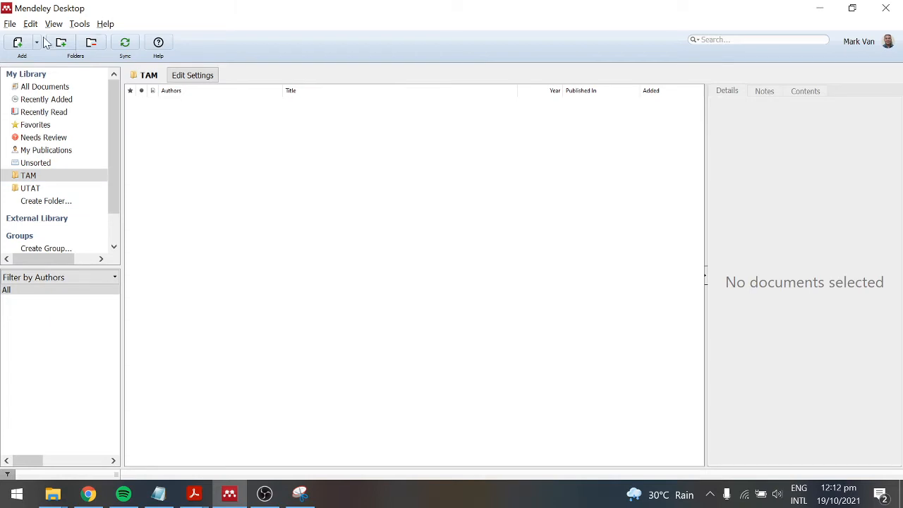
{"action": "left_click", "coordinate": [17, 43]}
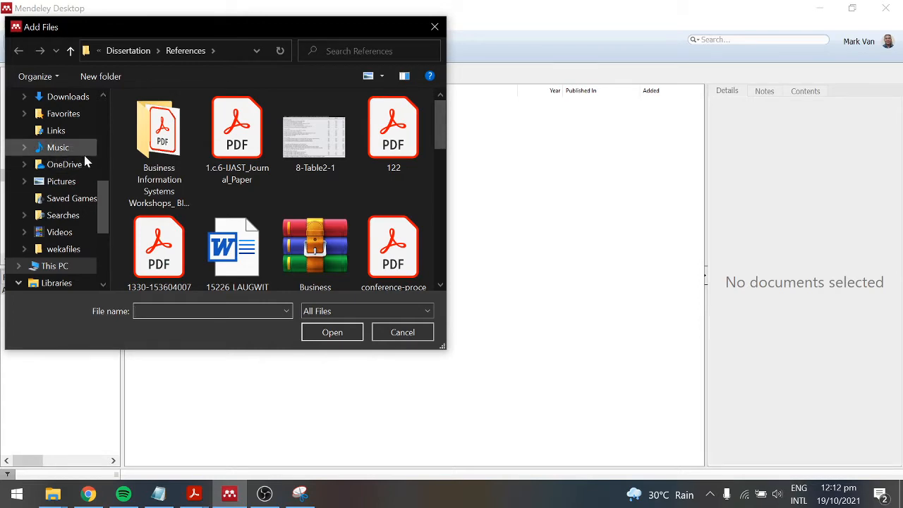
{"action": "key", "text": "Escape"}
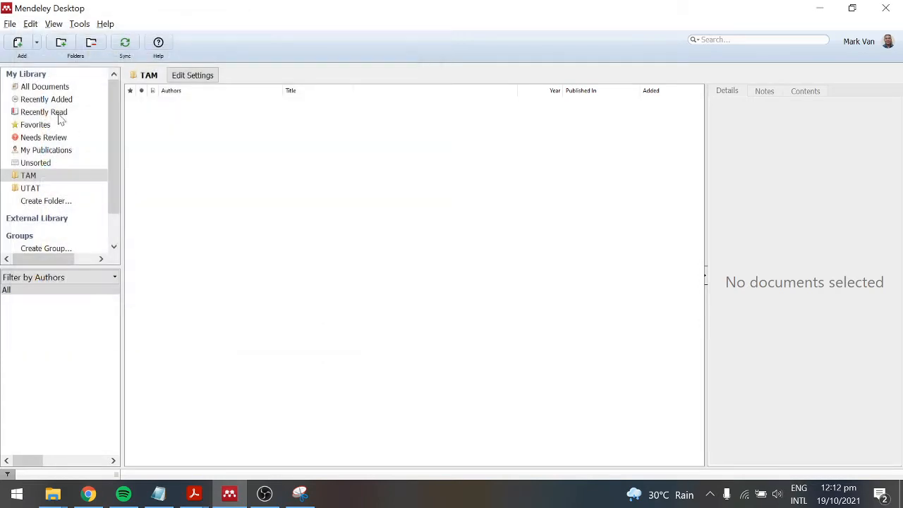
{"action": "left_click", "coordinate": [17, 43]}
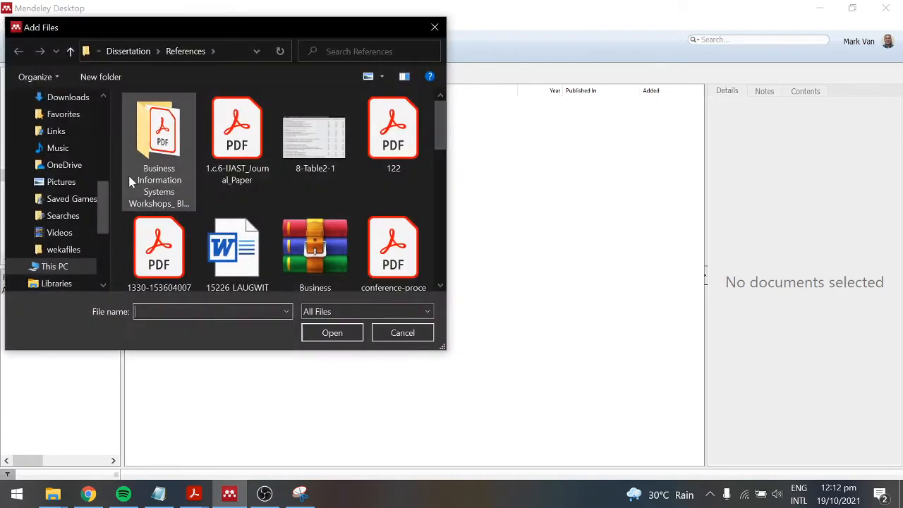
{"action": "left_click_drag", "start_coordinate": [106, 205], "coordinate": [96, 87]}
{"action": "scroll", "coordinate": [68, 233], "scroll_direction": "down", "scroll_amount": 6}
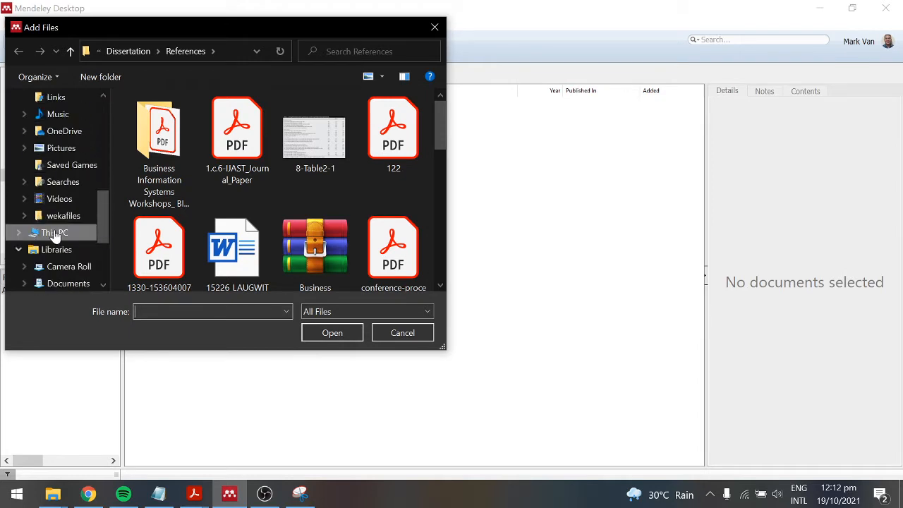
{"action": "left_click", "coordinate": [55, 232]}
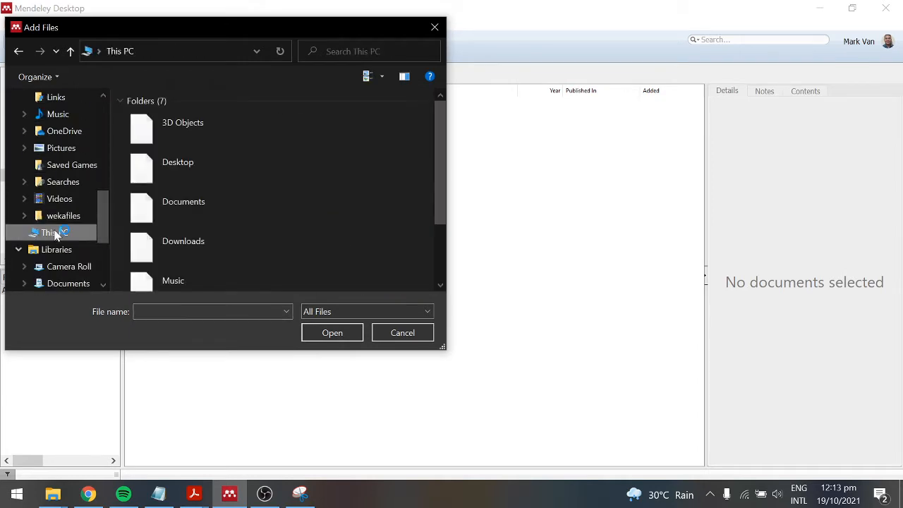
{"action": "scroll", "coordinate": [310, 222], "scroll_direction": "down", "scroll_amount": 4}
{"action": "double_click", "coordinate": [247, 274]}
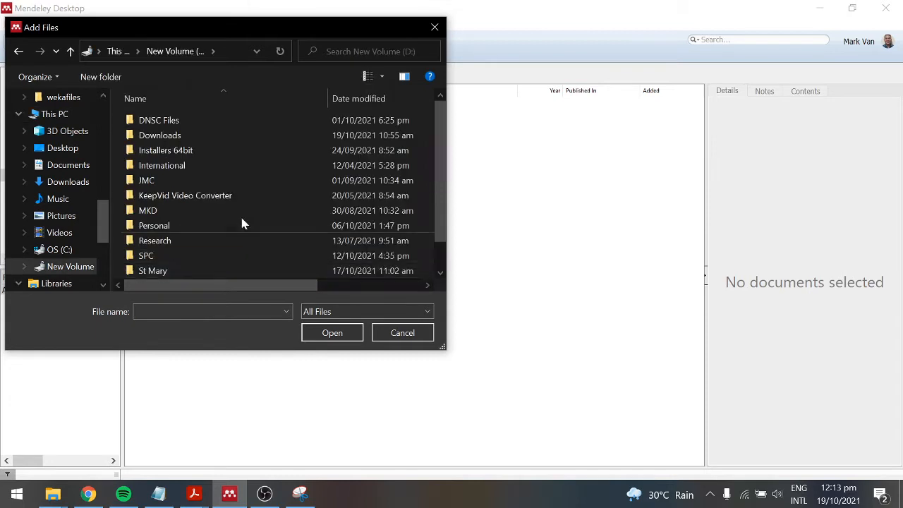
Step: Import the PDF 10.1.1.686.127 from the October15_Webinar folder under Personal and PSITE
{"action": "scroll", "coordinate": [242, 221], "scroll_direction": "down", "scroll_amount": 2}
{"action": "double_click", "coordinate": [206, 195]}
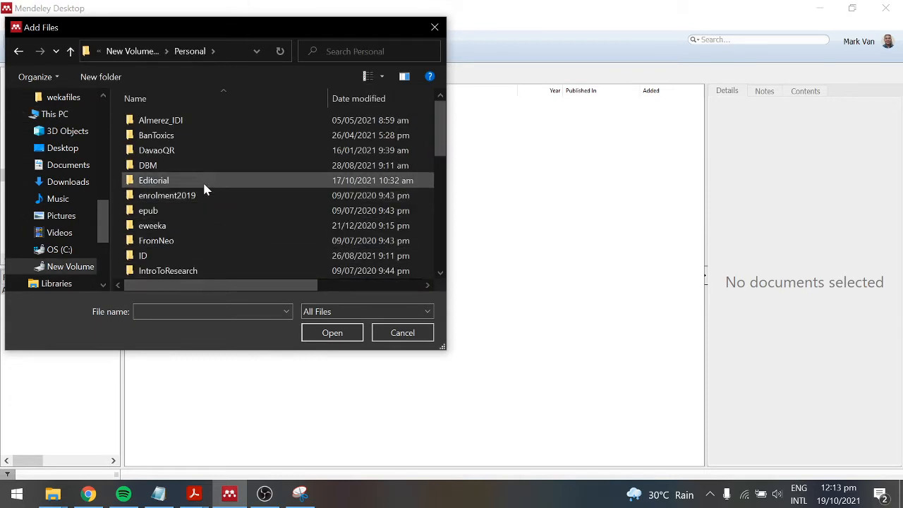
{"action": "scroll", "coordinate": [202, 177], "scroll_direction": "down", "scroll_amount": 7}
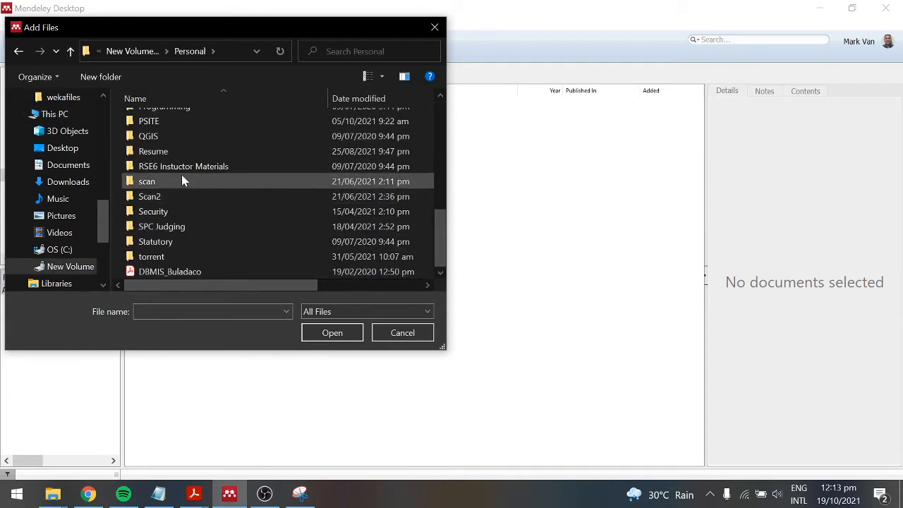
{"action": "double_click", "coordinate": [162, 121]}
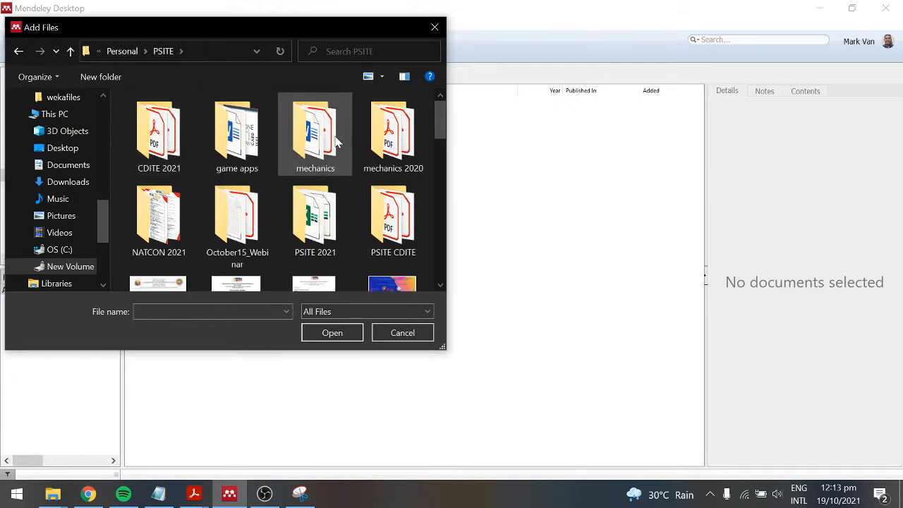
{"action": "double_click", "coordinate": [237, 215]}
{"action": "left_click", "coordinate": [204, 123]}
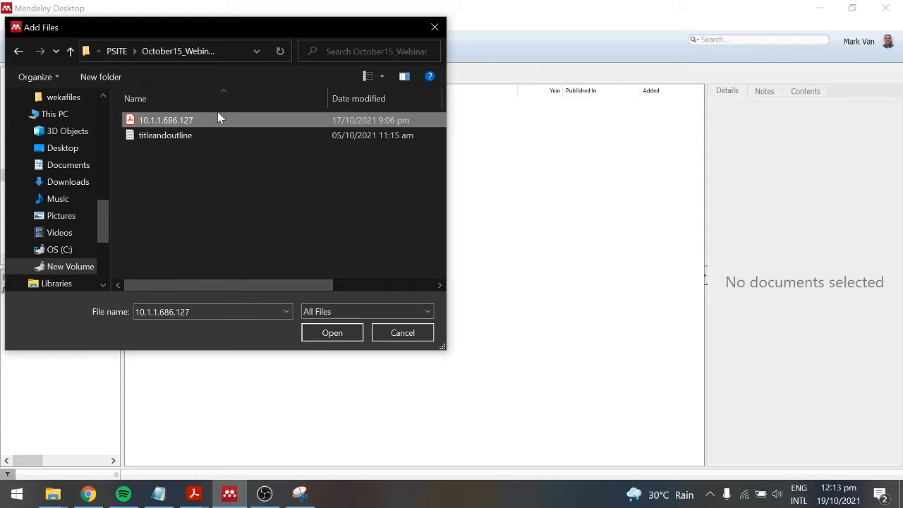
{"action": "left_click", "coordinate": [332, 333]}
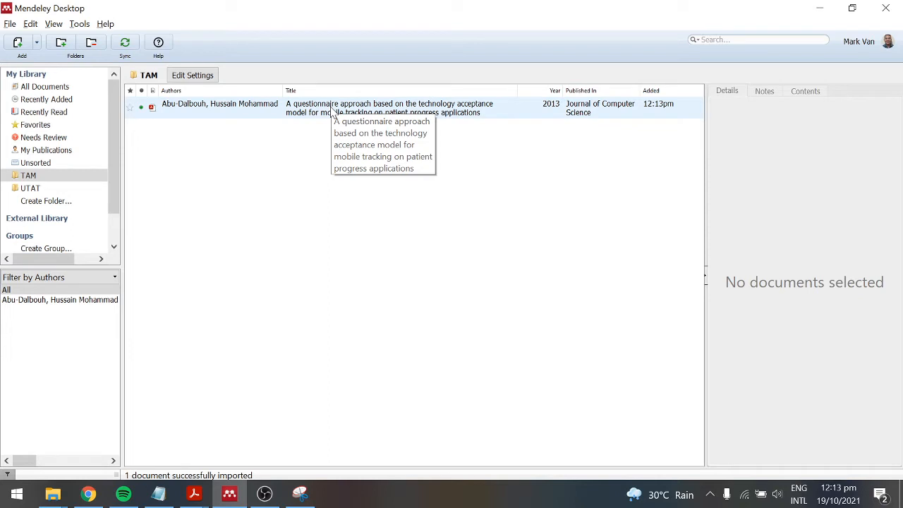
Step: Examine the imported article's details, including its author entry, abstract, keywords, catalog IDs and attached file
{"action": "left_click", "coordinate": [334, 113]}
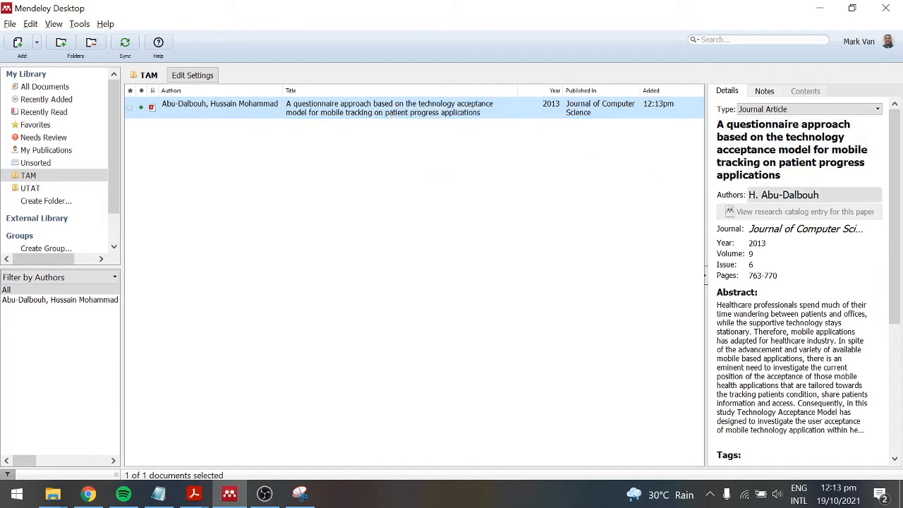
{"action": "left_click", "coordinate": [755, 196]}
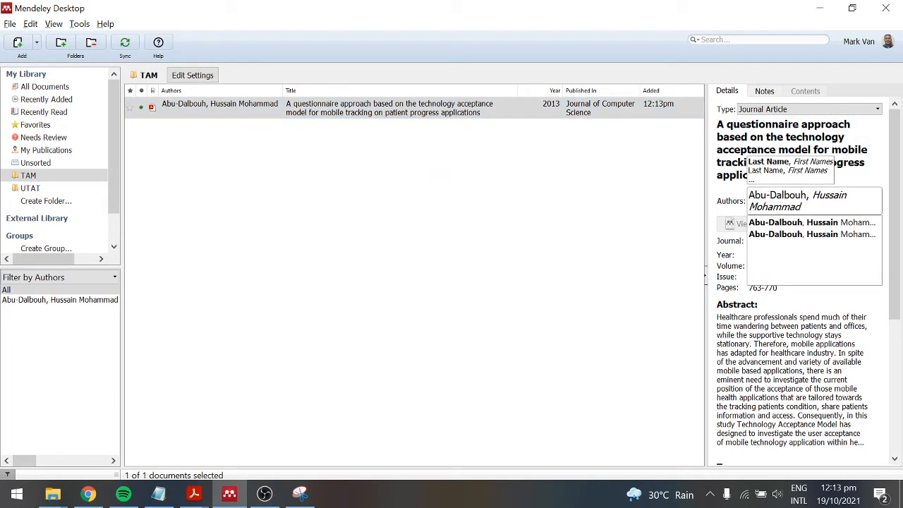
{"action": "left_click", "coordinate": [832, 195]}
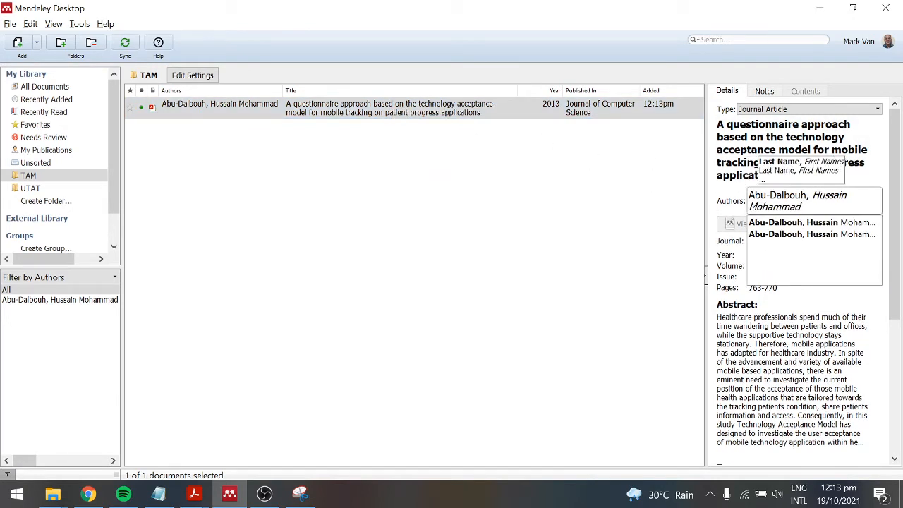
{"action": "left_click", "coordinate": [784, 195]}
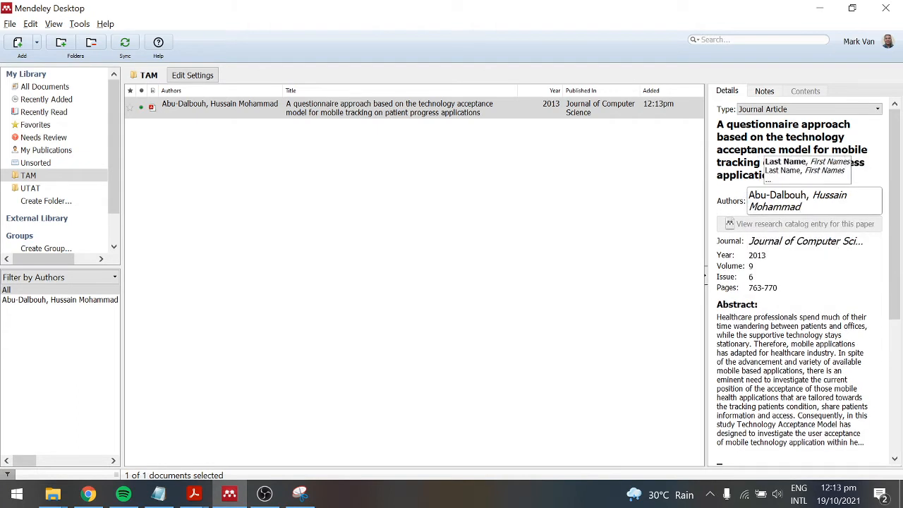
{"action": "left_click", "coordinate": [375, 106]}
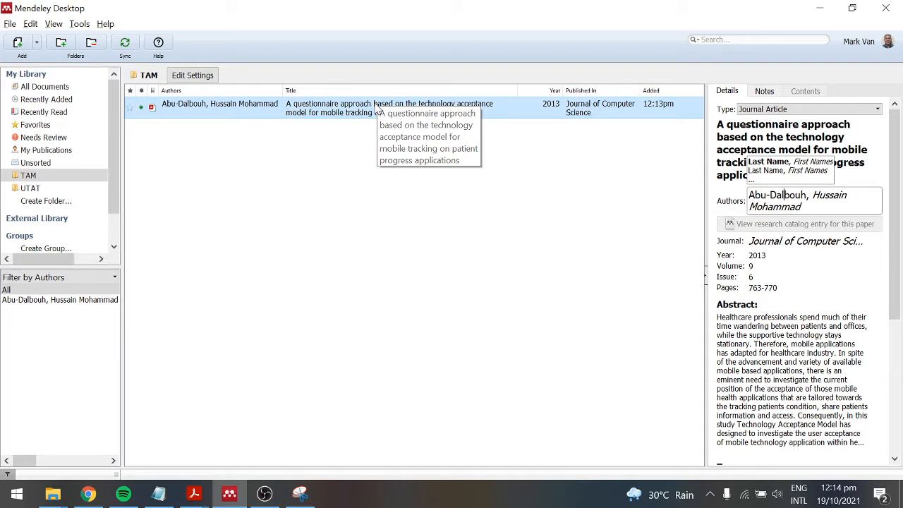
{"action": "left_click", "coordinate": [504, 102]}
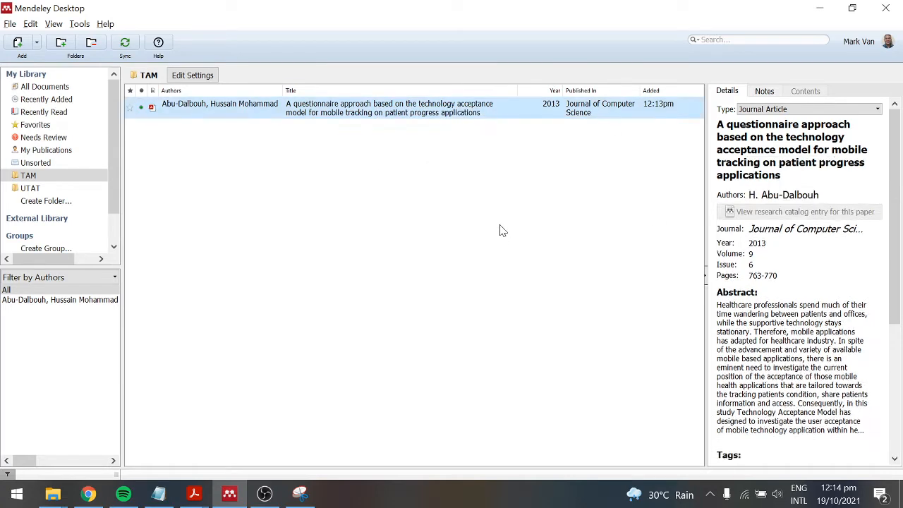
{"action": "scroll", "coordinate": [801, 344], "scroll_direction": "down", "scroll_amount": 5}
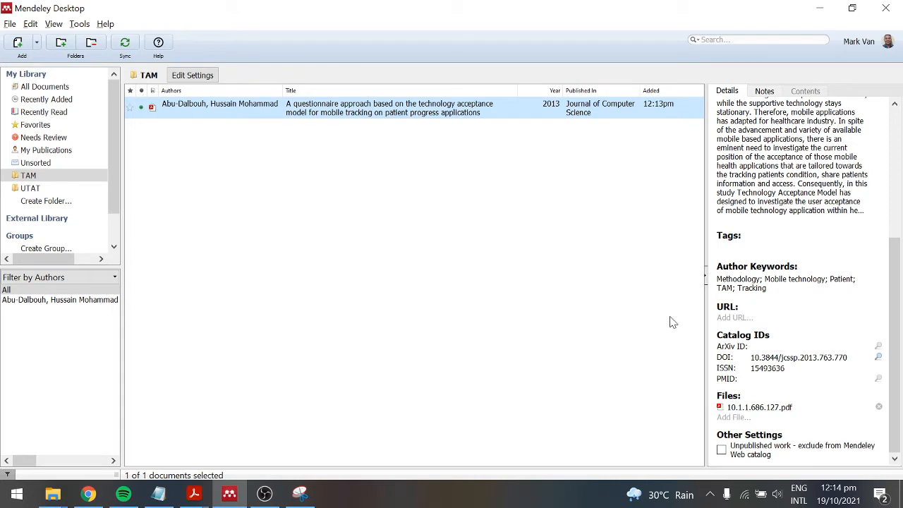
{"action": "scroll", "coordinate": [894, 195], "scroll_direction": "up", "scroll_amount": 5}
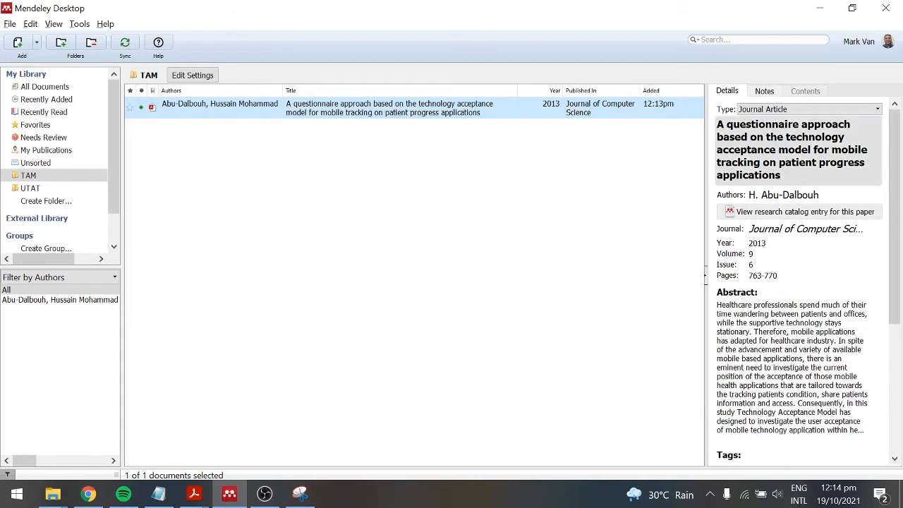
Step: Review the TAM article's bibliographic fields from title to attached file and highlight its DOI under Catalog IDs
{"action": "scroll", "coordinate": [790, 225], "scroll_direction": "down", "scroll_amount": 4}
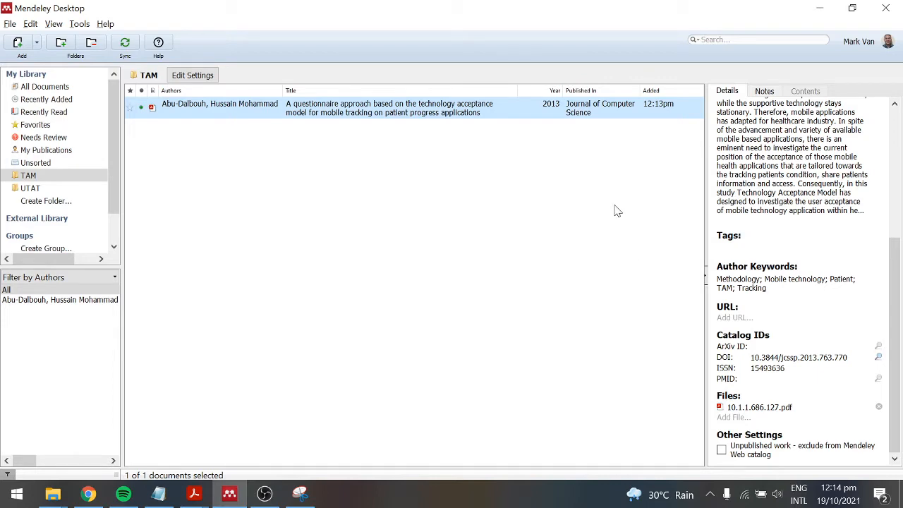
{"action": "scroll", "coordinate": [738, 243], "scroll_direction": "up", "scroll_amount": 2}
{"action": "scroll", "coordinate": [797, 275], "scroll_direction": "up", "scroll_amount": 2}
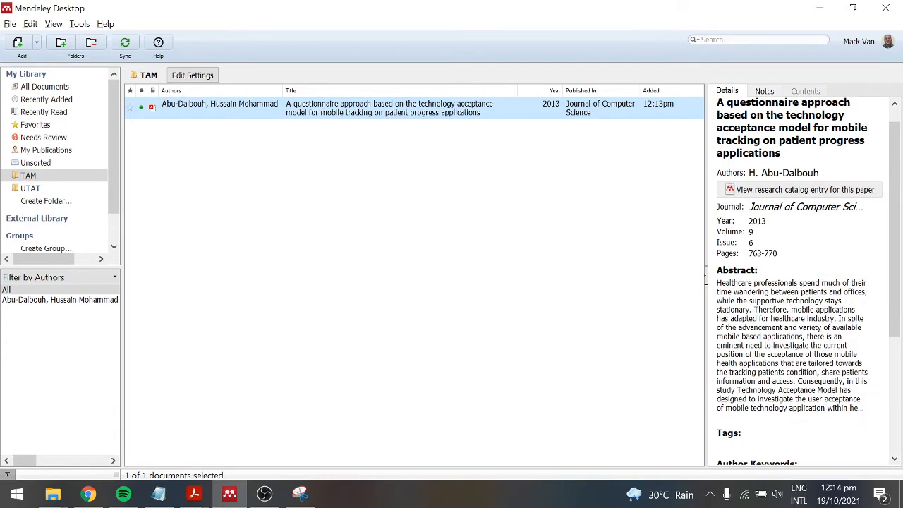
{"action": "scroll", "coordinate": [797, 275], "scroll_direction": "down", "scroll_amount": 5}
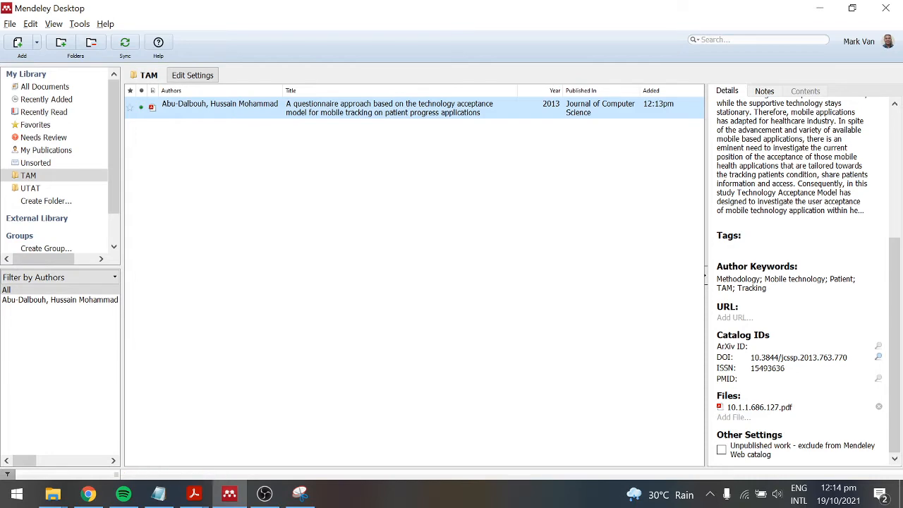
{"action": "scroll", "coordinate": [797, 282], "scroll_direction": "up", "scroll_amount": 5}
{"action": "scroll", "coordinate": [797, 282], "scroll_direction": "down", "scroll_amount": 4}
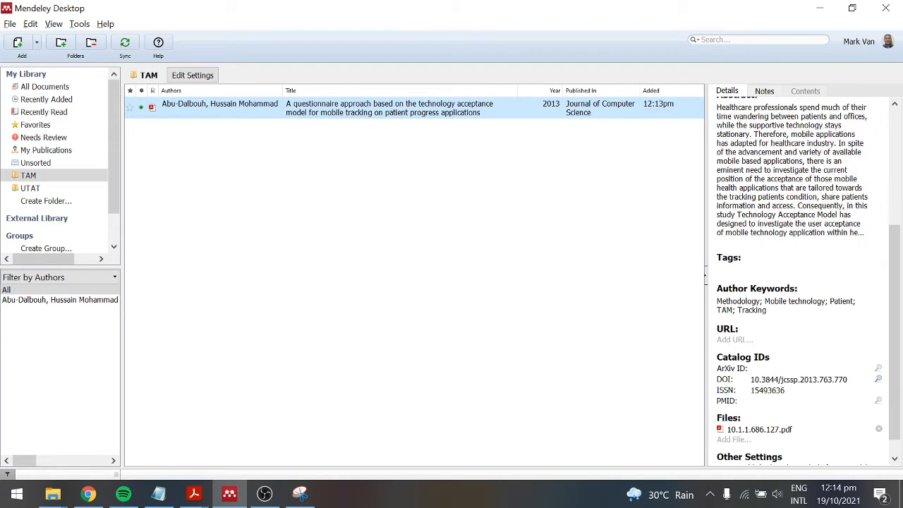
{"action": "scroll", "coordinate": [805, 392], "scroll_direction": "down", "scroll_amount": 1}
{"action": "left_click", "coordinate": [779, 357]}
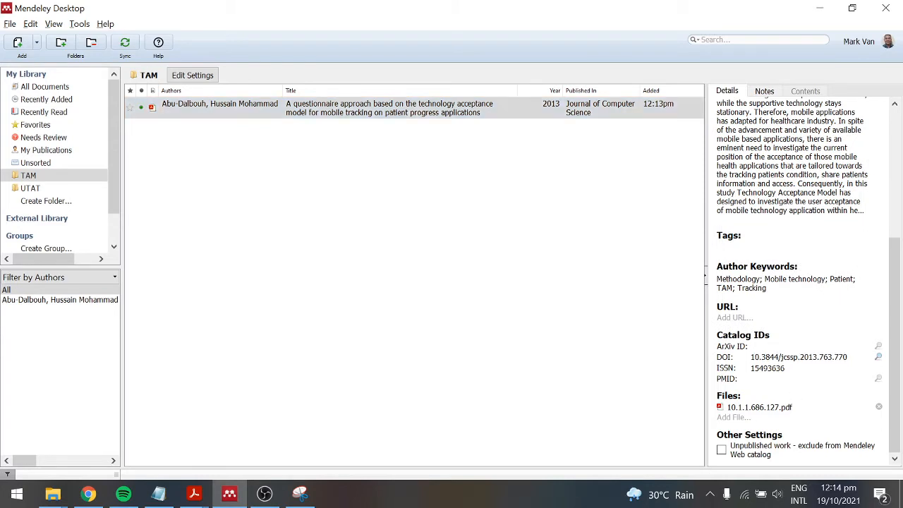
{"action": "left_click_drag", "start_coordinate": [750, 357], "coordinate": [841, 357]}
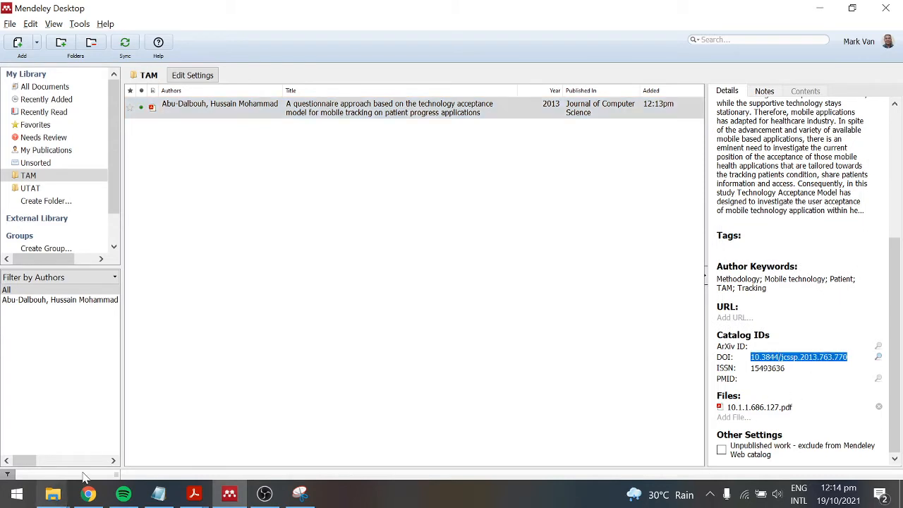
Step: Switch to 10.1.1.686.127.pdf in Adobe Acrobat Reader, check the DOI and title on its first page, and return to Mendeley
{"action": "left_click", "coordinate": [194, 494]}
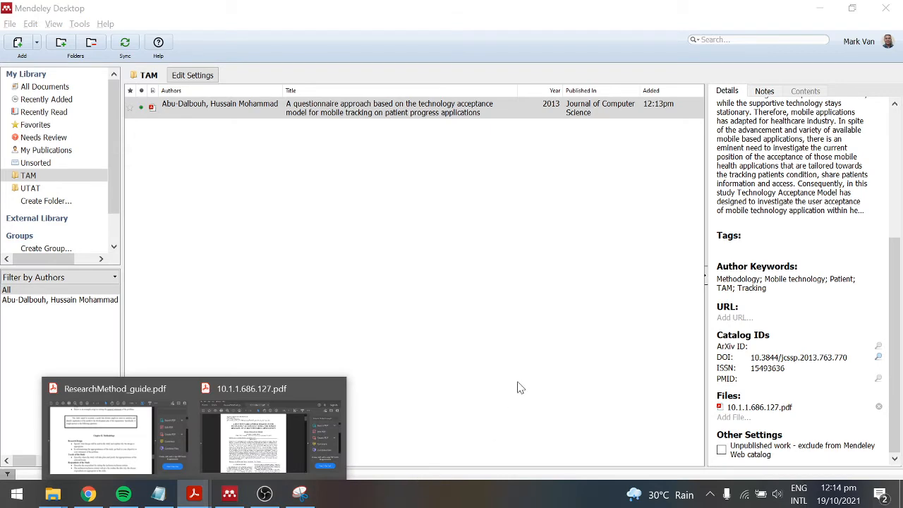
{"action": "left_click", "coordinate": [281, 443]}
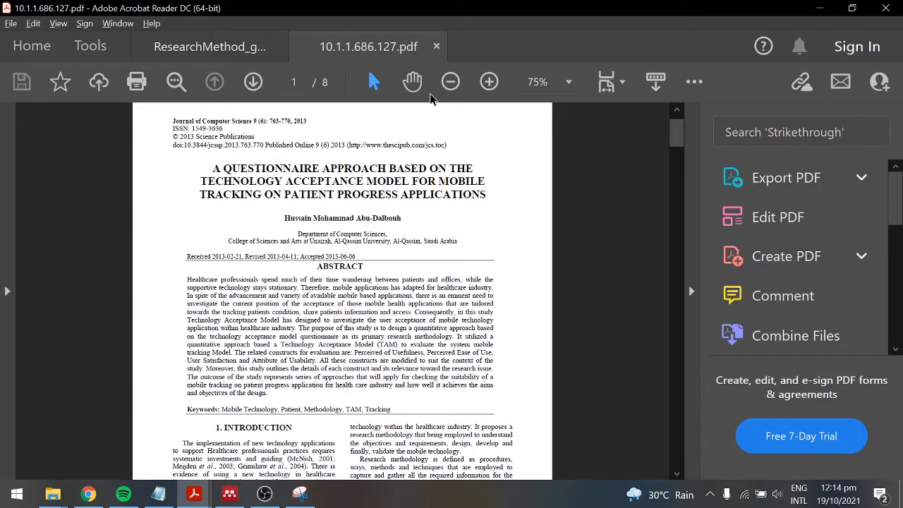
{"action": "left_click", "coordinate": [489, 82]}
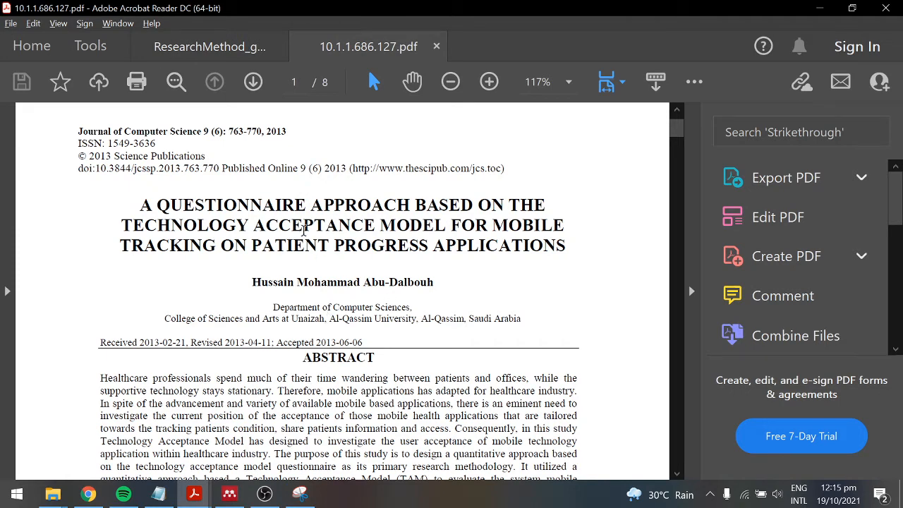
{"action": "scroll", "coordinate": [111, 203], "scroll_direction": "up", "scroll_amount": 1}
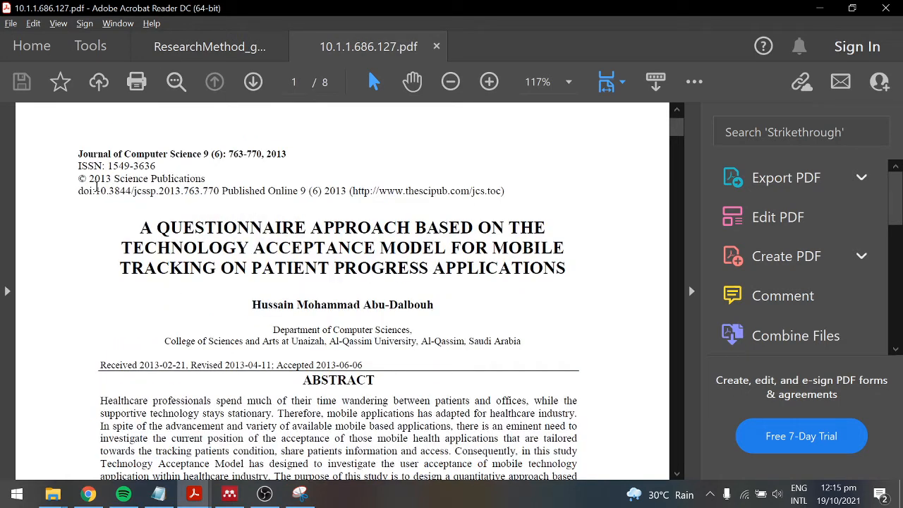
{"action": "left_click_drag", "start_coordinate": [96, 187], "coordinate": [221, 188]}
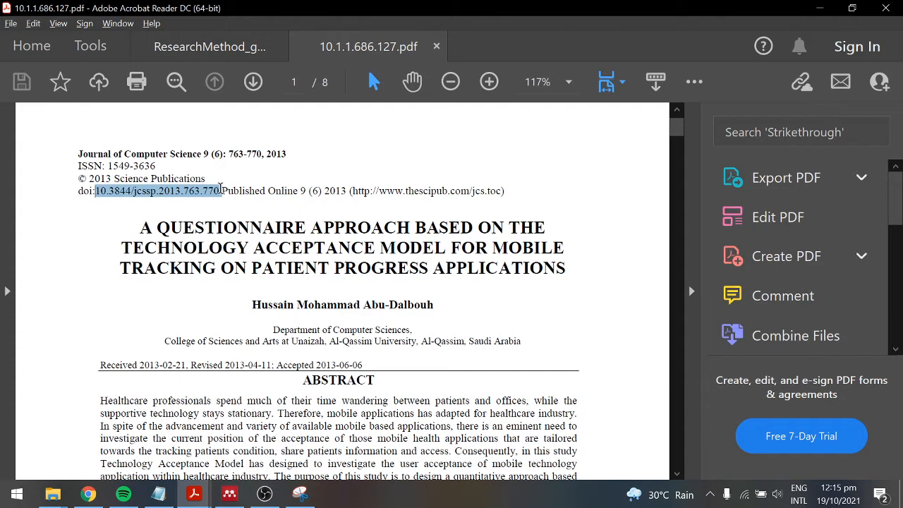
{"action": "left_click_drag", "start_coordinate": [120, 248], "coordinate": [333, 269]}
{"action": "left_click", "coordinate": [337, 309]}
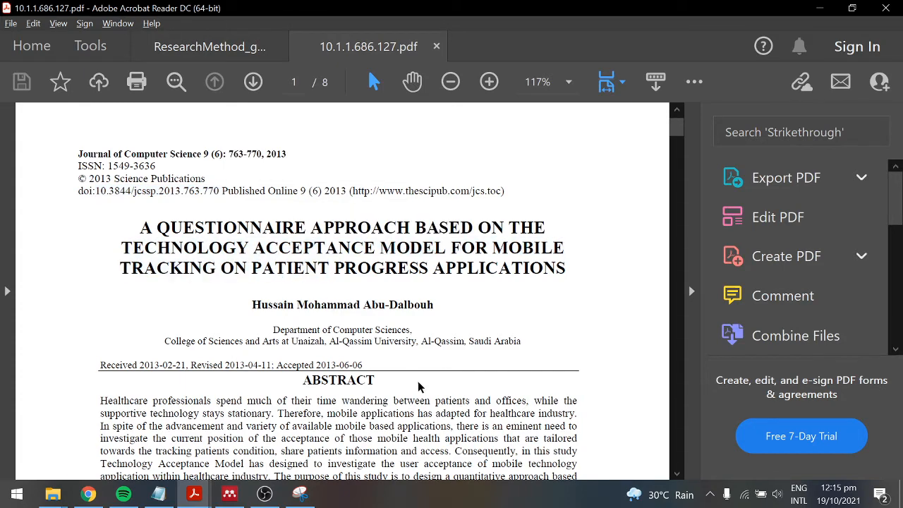
{"action": "key", "text": "alt+Tab"}
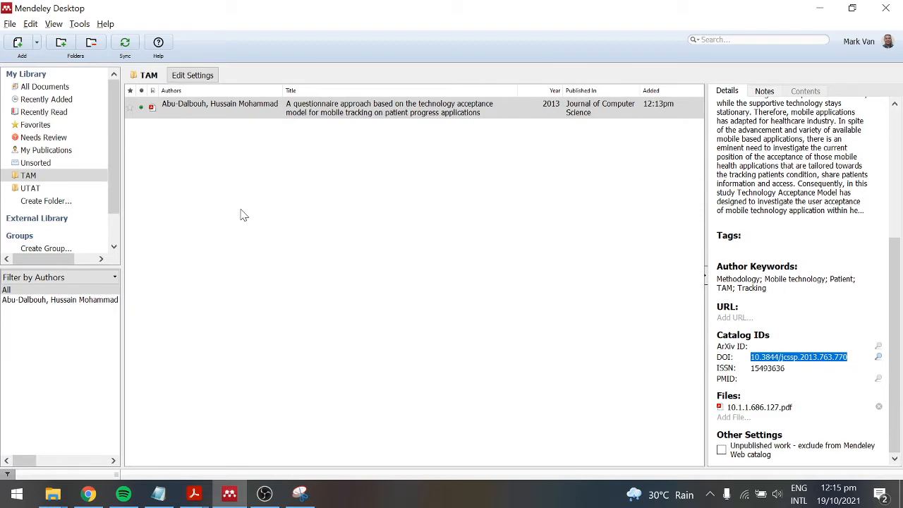
Step: Open the Windows Magnifier and enlarge the screen to 200%
{"action": "key", "text": "super"}
{"action": "key", "text": "super"}
{"action": "key", "text": "super"}
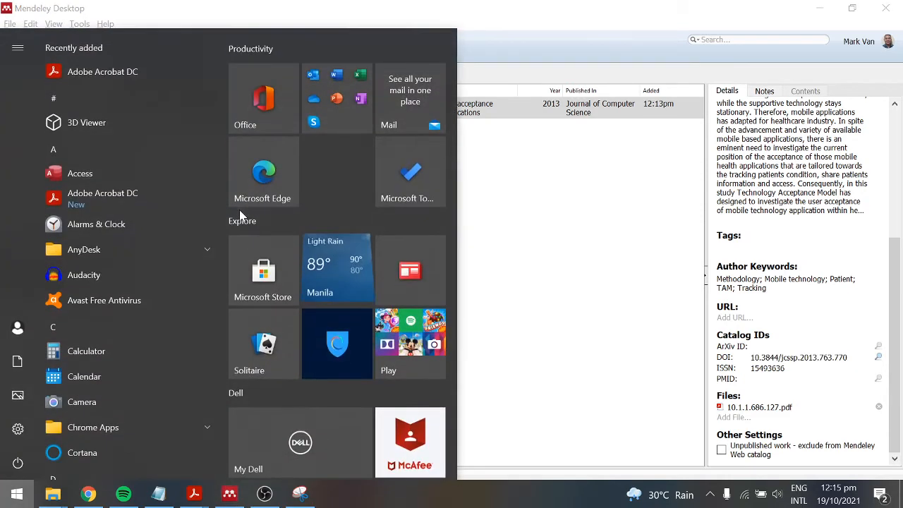
{"action": "type", "text": "z"}
{"action": "key", "text": "BackSpace"}
{"action": "type", "text": "magni"}
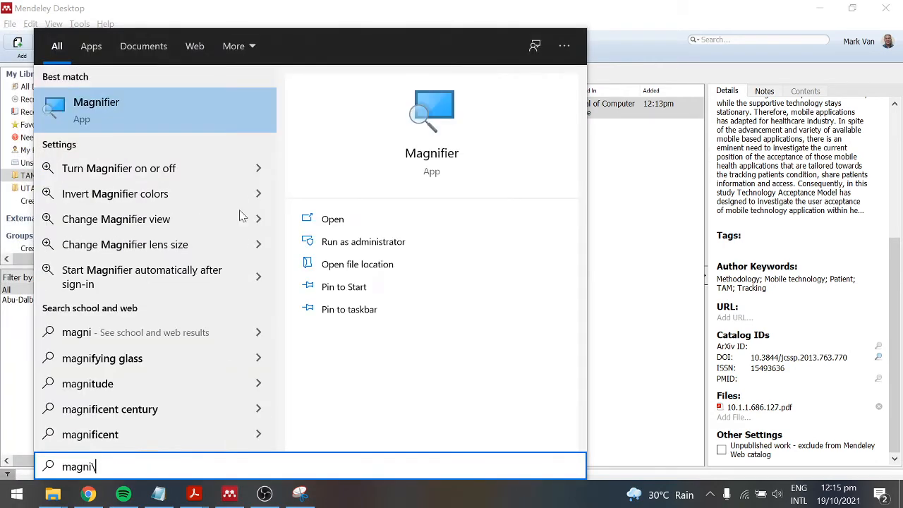
{"action": "key", "text": "Escape"}
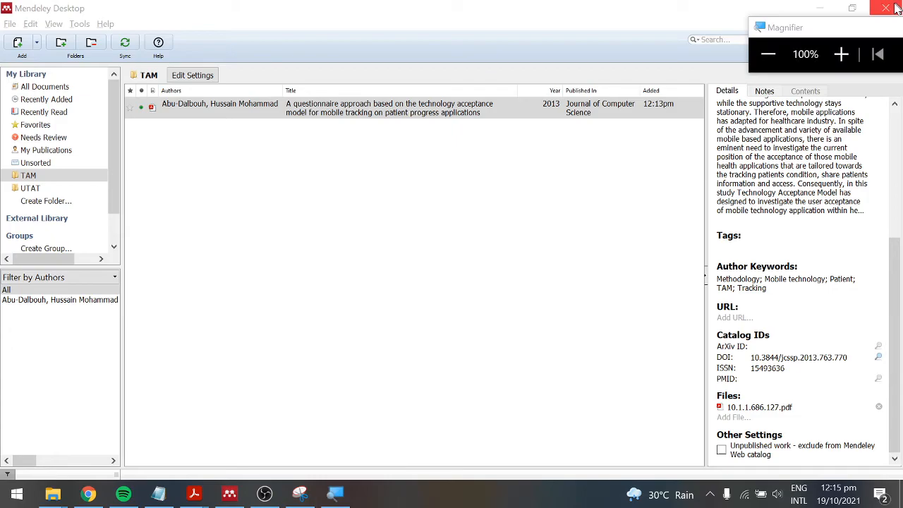
{"action": "left_click", "coordinate": [841, 54]}
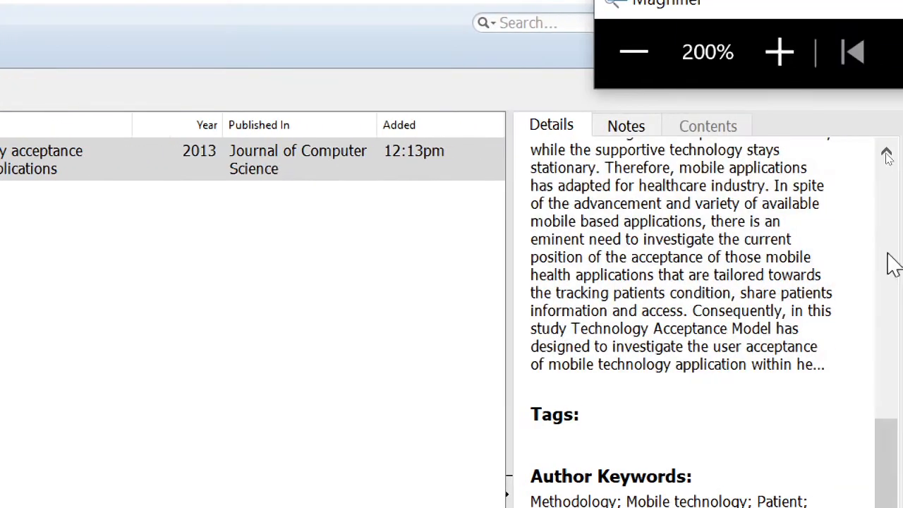
Step: Read through the magnified article details, covering title, authors, journal, year, volume, issue, pages, abstract and author keywords
{"action": "scroll", "coordinate": [736, 292], "scroll_direction": "up", "scroll_amount": 10}
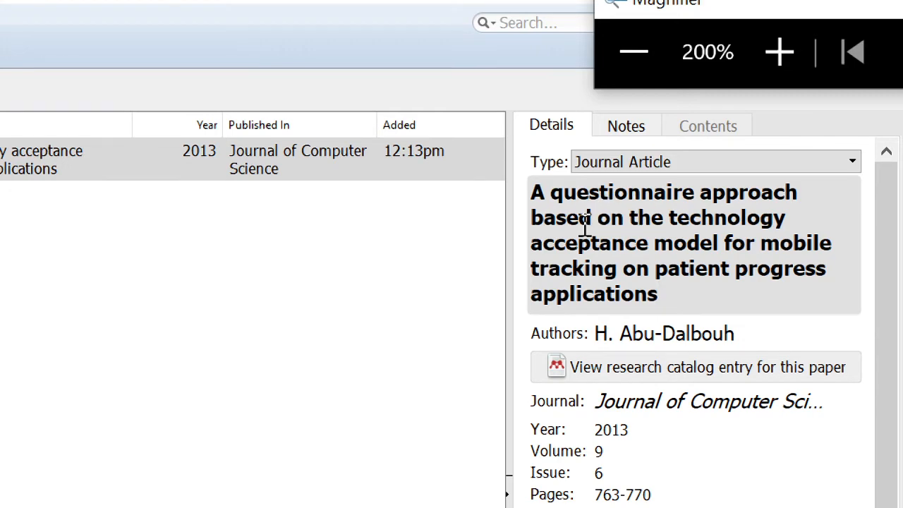
{"action": "scroll", "coordinate": [640, 301], "scroll_direction": "down", "scroll_amount": 2}
{"action": "scroll", "coordinate": [631, 294], "scroll_direction": "down", "scroll_amount": 1}
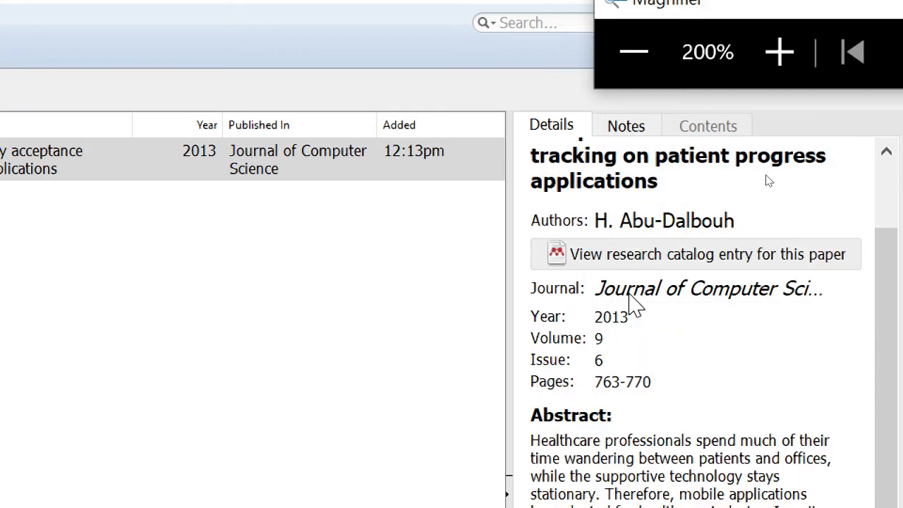
{"action": "scroll", "coordinate": [627, 294], "scroll_direction": "down", "scroll_amount": 1}
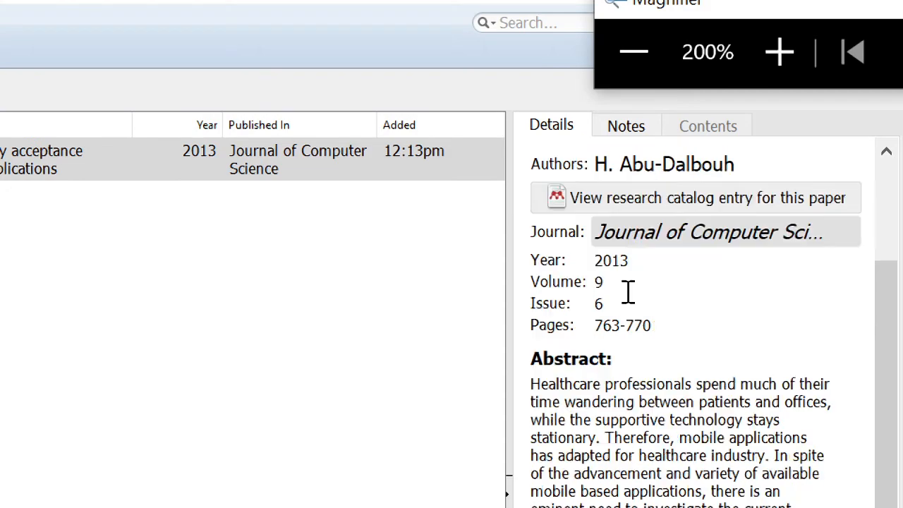
{"action": "scroll", "coordinate": [620, 247], "scroll_direction": "down", "scroll_amount": 1}
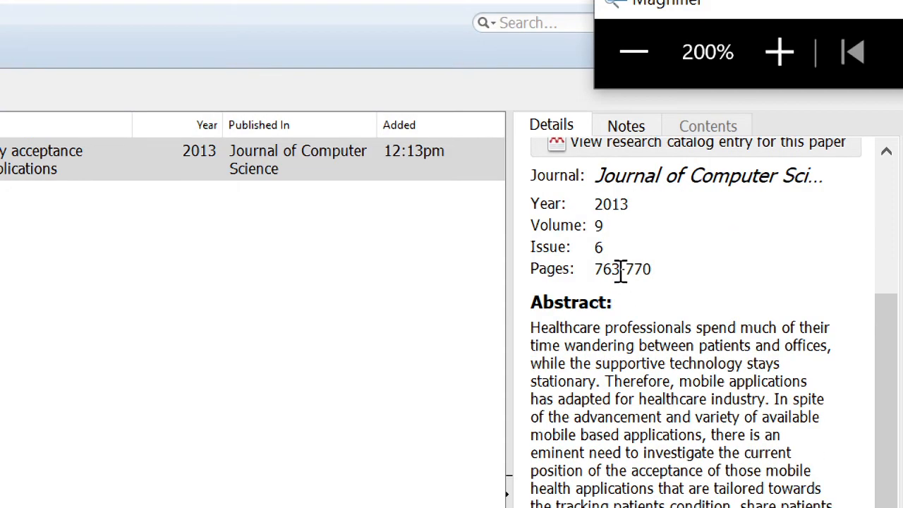
{"action": "scroll", "coordinate": [623, 292], "scroll_direction": "down", "scroll_amount": 3}
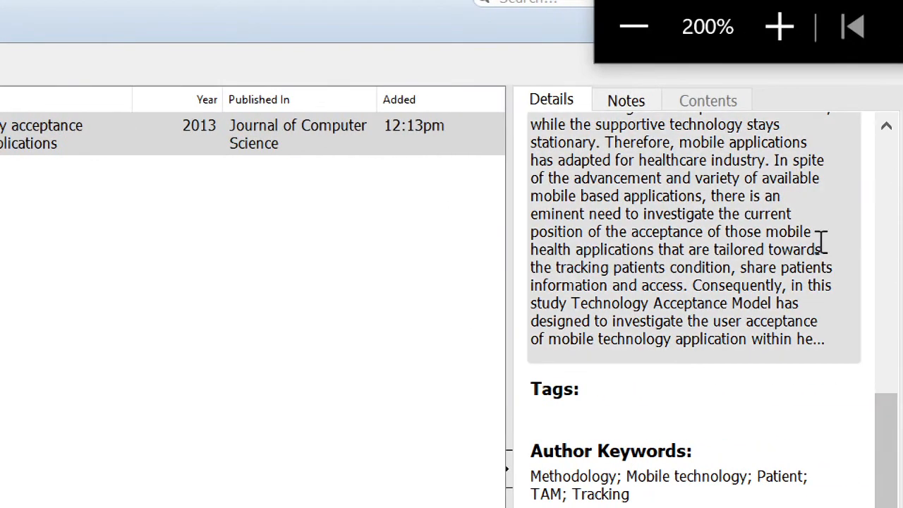
{"action": "scroll", "coordinate": [766, 257], "scroll_direction": "up", "scroll_amount": 5}
{"action": "scroll", "coordinate": [764, 251], "scroll_direction": "up", "scroll_amount": 3}
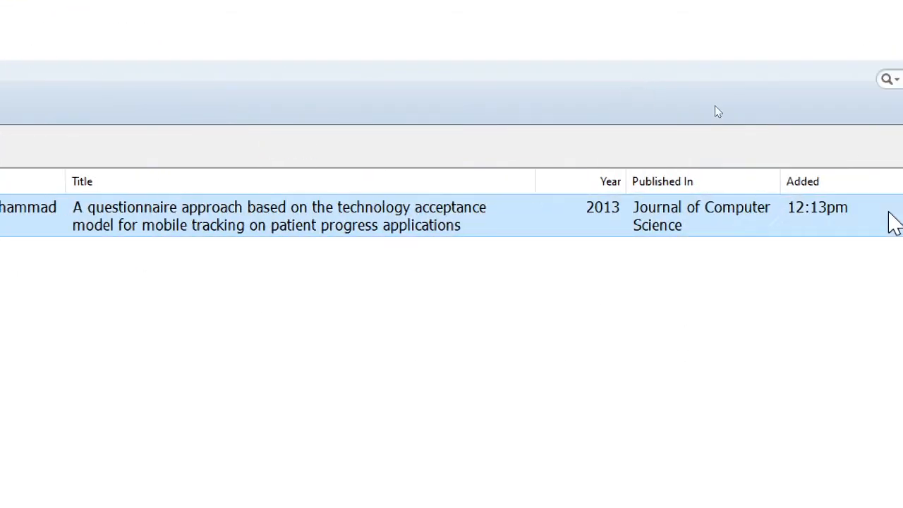
Step: Return the screen magnification to 100% and create a blank document in Word
{"action": "left_click", "coordinate": [688, 111]}
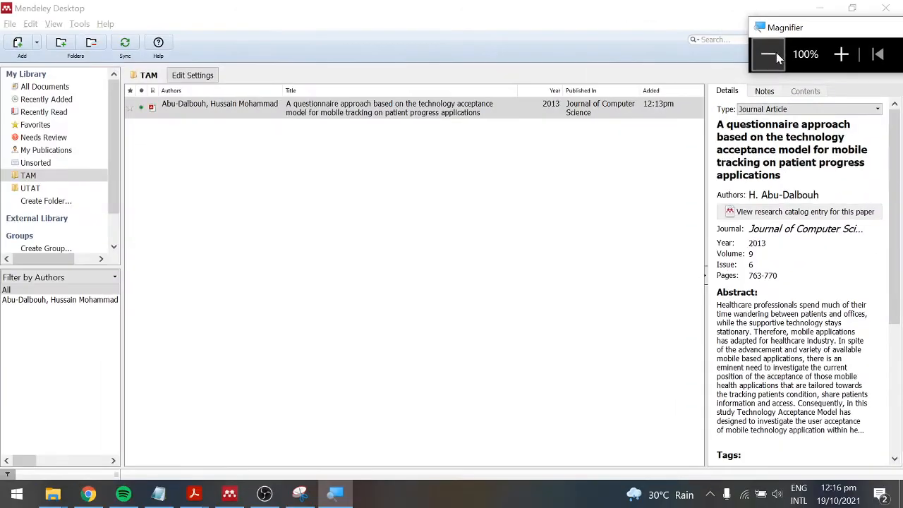
{"action": "key", "text": "super"}
{"action": "type", "text": "wor"}
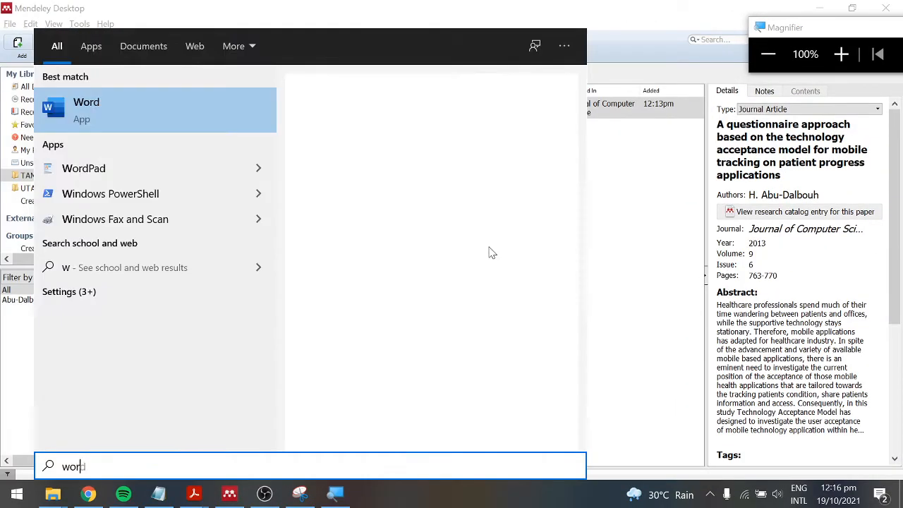
{"action": "key", "text": "Return"}
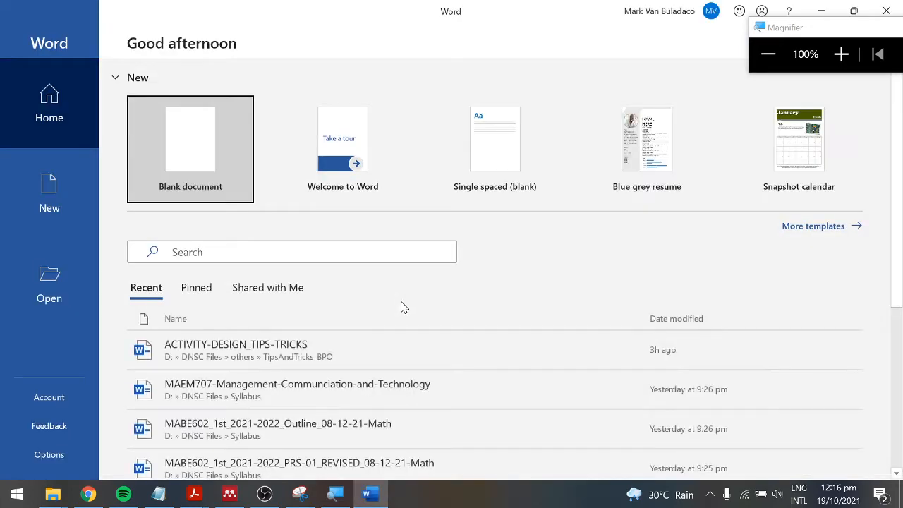
{"action": "left_click", "coordinate": [196, 171]}
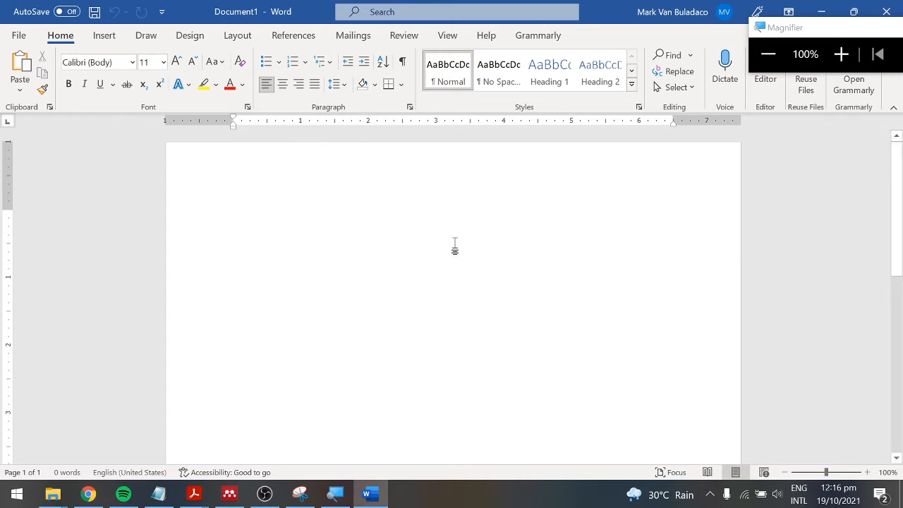
Step: Write "Technology Acceptance Model is also applicable to health researches" at the start of the blank document
{"action": "left_click", "coordinate": [869, 473]}
{"action": "left_click", "coordinate": [868, 473]}
{"action": "left_click", "coordinate": [869, 473]}
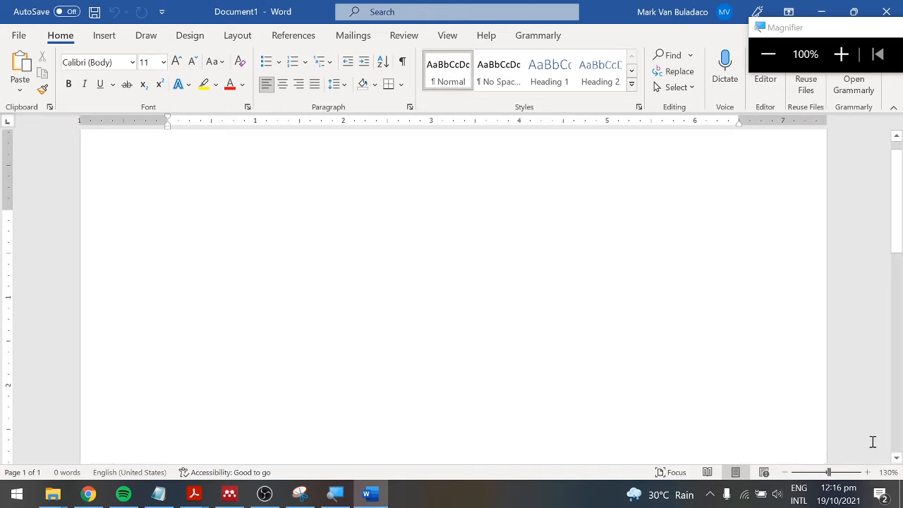
{"action": "left_click", "coordinate": [867, 472]}
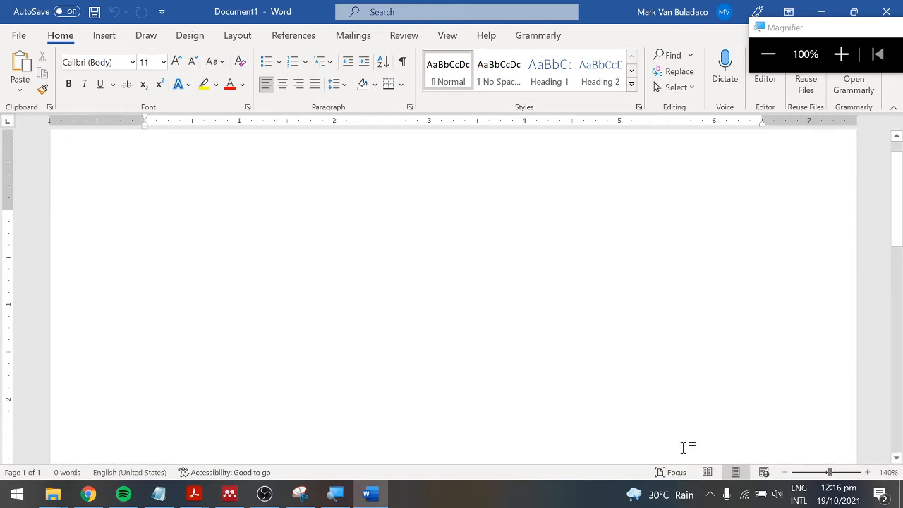
{"action": "type", "text": "Tec"}
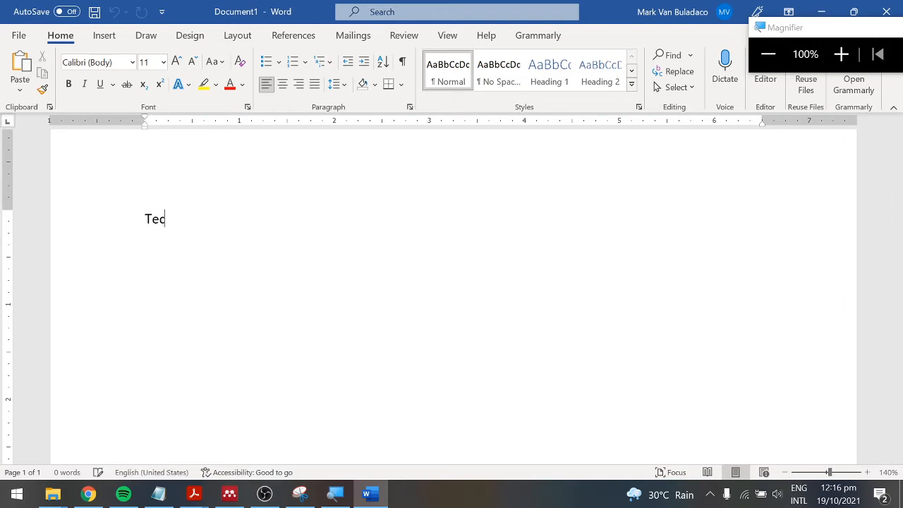
{"action": "type", "text": "hnology Acce"}
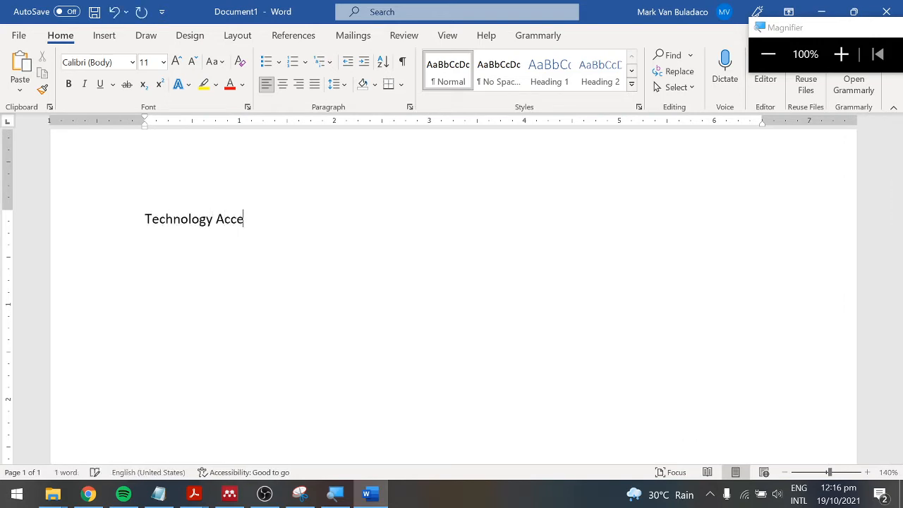
{"action": "type", "text": "ptance Model is "}
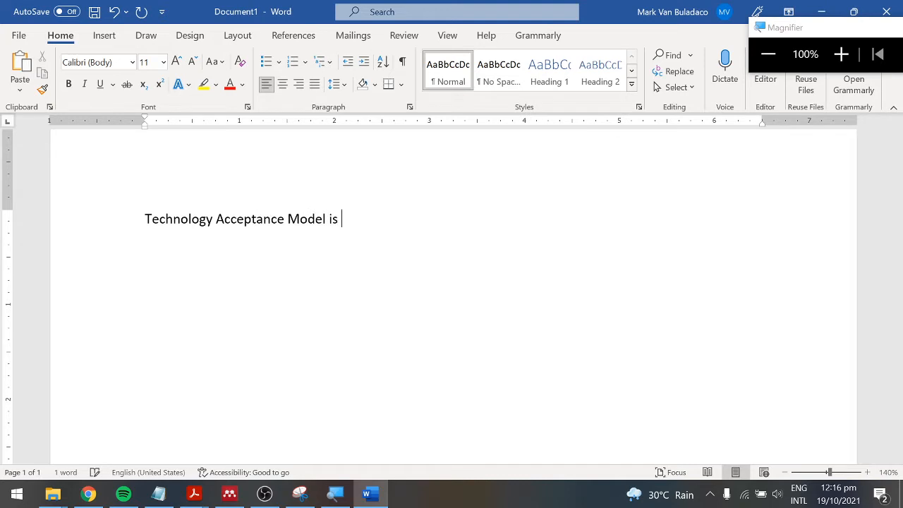
{"action": "type", "text": "also"}
{"action": "key", "text": "BackSpace"}
{"action": "key", "text": "BackSpace"}
{"action": "type", "text": "lso appl"}
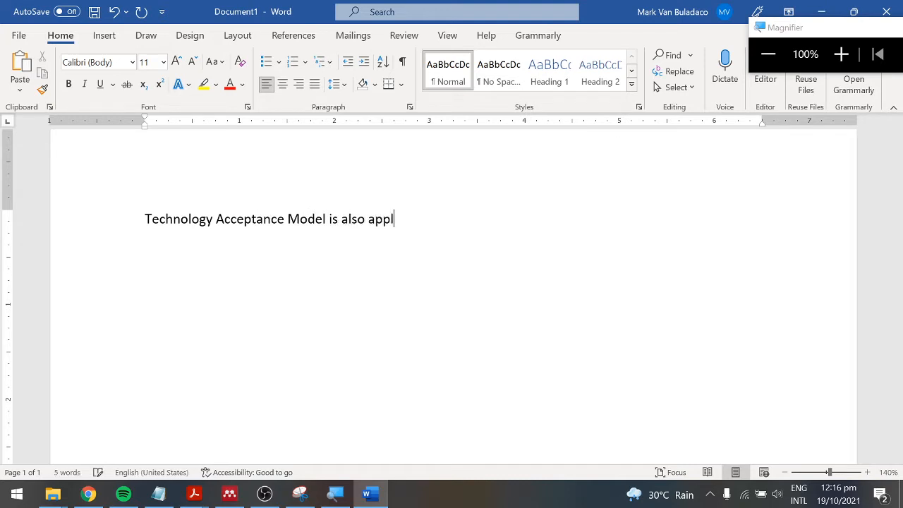
{"action": "type", "text": "plicable to health "}
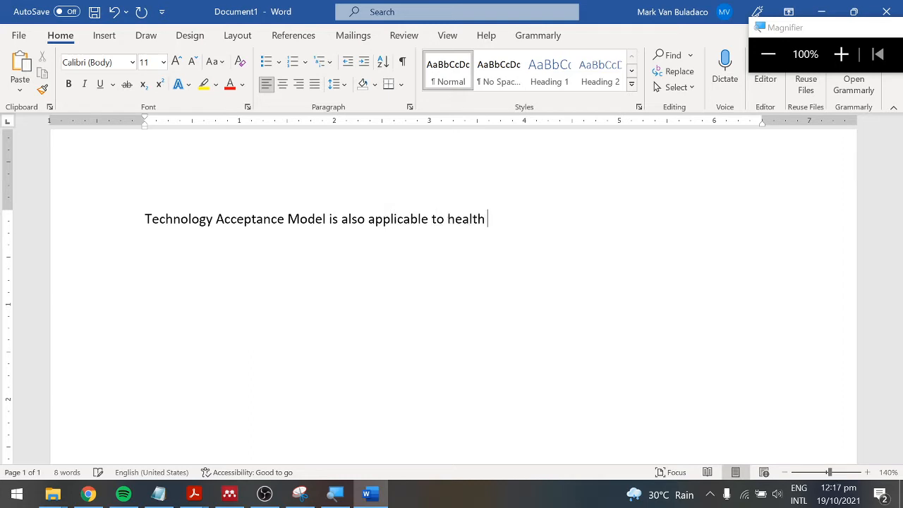
{"action": "type", "text": "researches"}
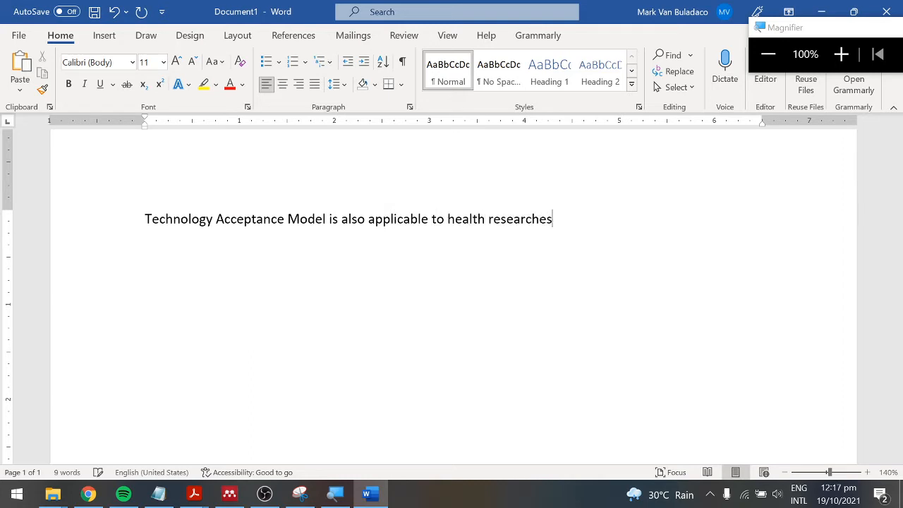
Step: Continue the Word sentence with "which" and consult the article's first page in Acrobat Reader
{"action": "type", "text": " which"}
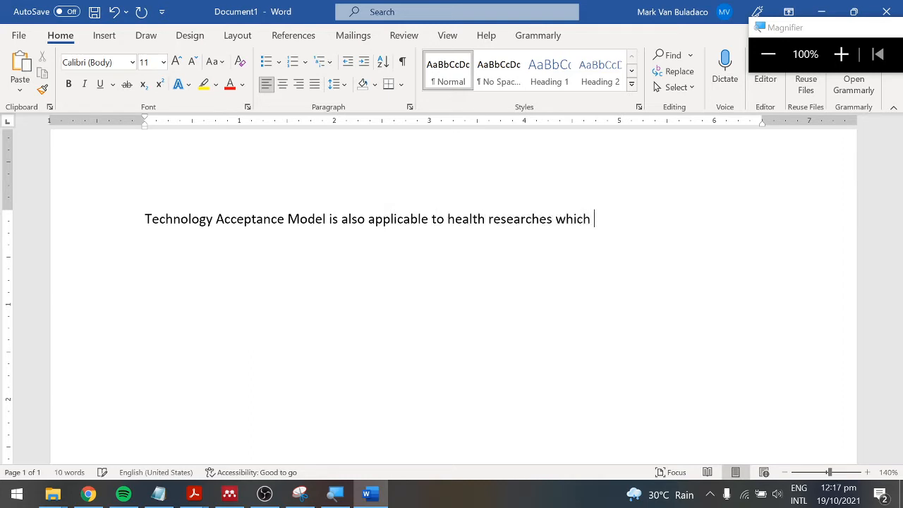
{"action": "key", "text": "alt+Tab"}
{"action": "key", "text": "Tab"}
{"action": "key", "text": "Tab"}
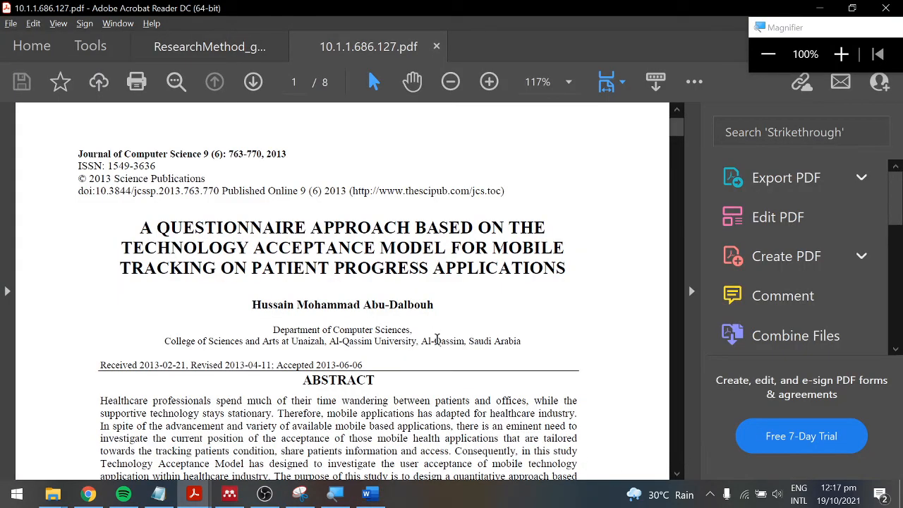
{"action": "key", "text": "alt+Tab"}
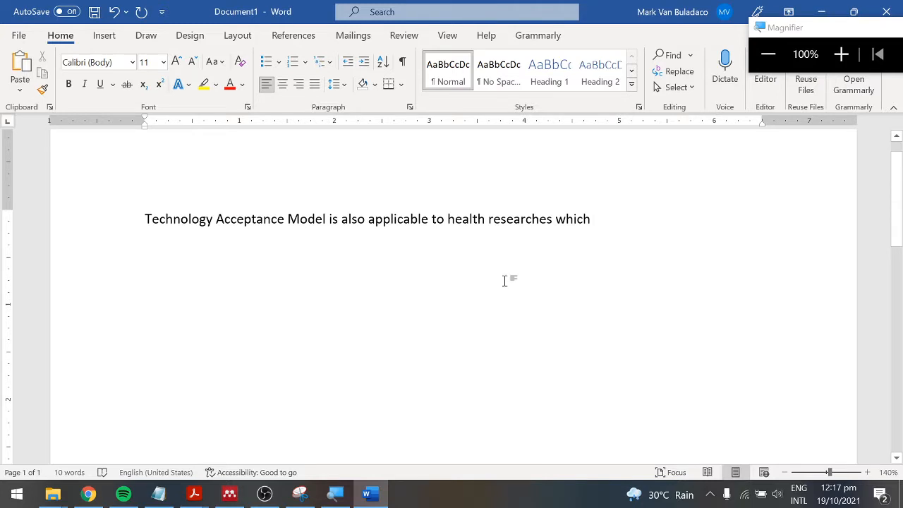
Step: Replace "which" at the end of the sentence with "and patient information"
{"action": "key", "text": "BackSpace"}
{"action": "key", "text": "BackSpace"}
{"action": "key", "text": "BackSpace"}
{"action": "key", "text": "BackSpace"}
{"action": "key", "text": "BackSpace"}
{"action": "key", "text": "BackSpace"}
{"action": "type", "text": "and patient"}
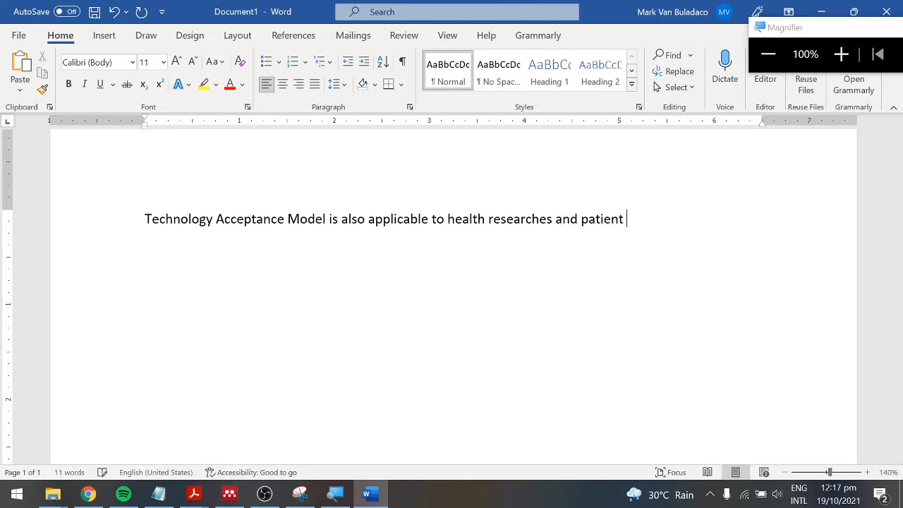
{"action": "type", "text": " information"}
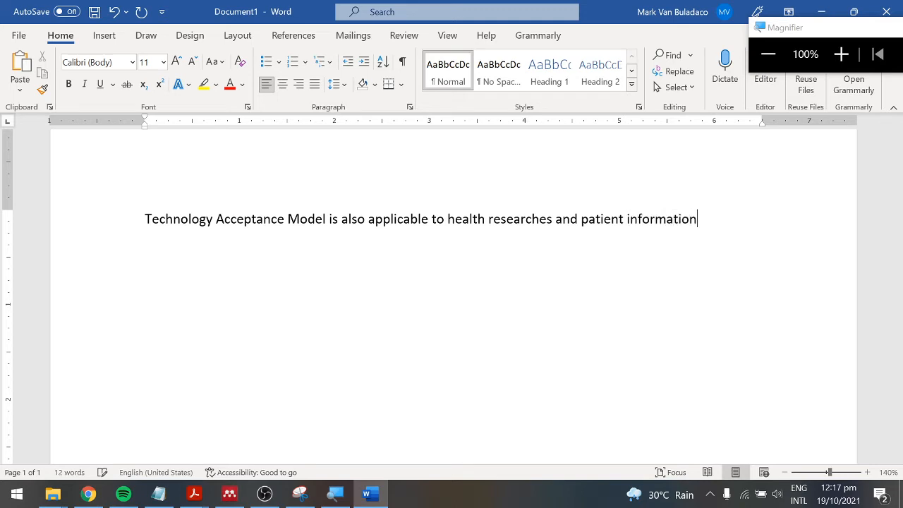
Step: Try the continuation "such as in", remove it, and end the sentence with a period after a space
{"action": "type", "text": " such as in"}
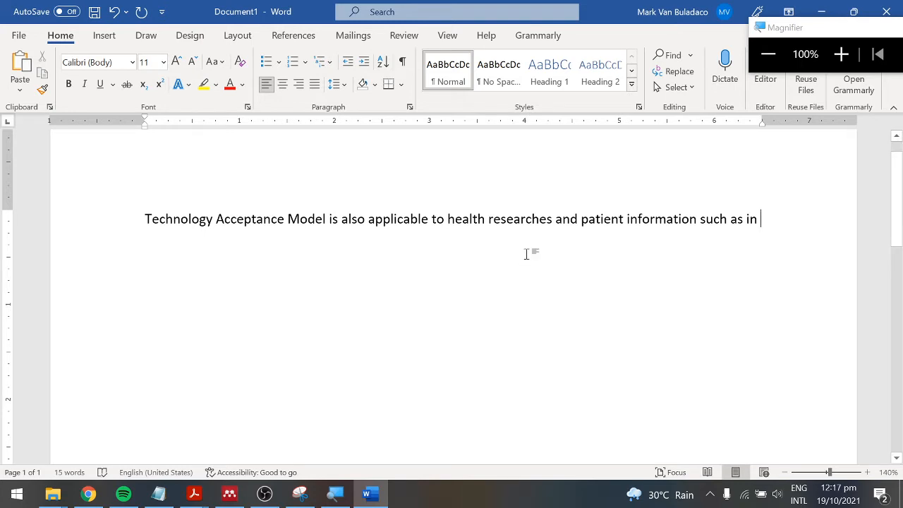
{"action": "key", "text": "BackSpace"}
{"action": "key", "text": "BackSpace"}
{"action": "key", "text": "BackSpace"}
{"action": "key", "text": "BackSpace"}
{"action": "key", "text": "BackSpace"}
{"action": "key", "text": "BackSpace"}
{"action": "key", "text": "BackSpace"}
{"action": "key", "text": "BackSpace"}
{"action": "key", "text": "BackSpace"}
{"action": "key", "text": "BackSpace"}
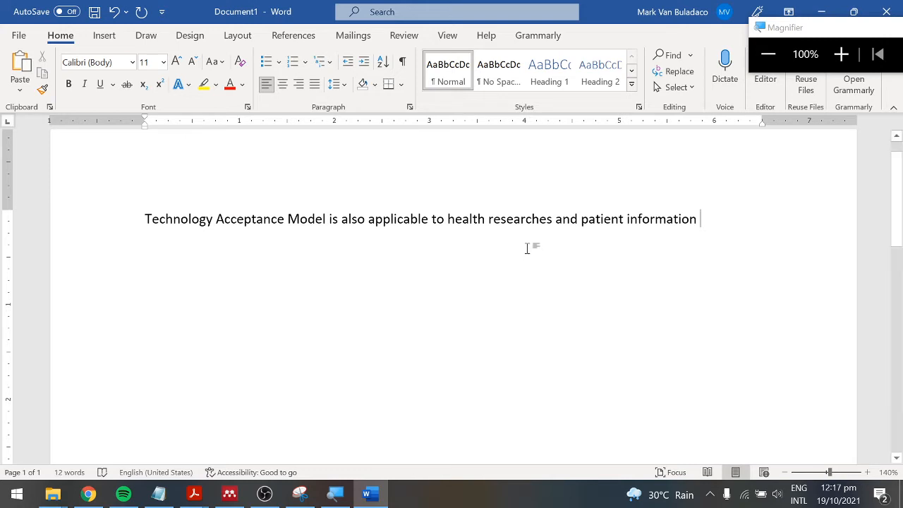
{"action": "type", "text": "."}
{"action": "left_click_drag", "start_coordinate": [145, 220], "coordinate": [693, 197]}
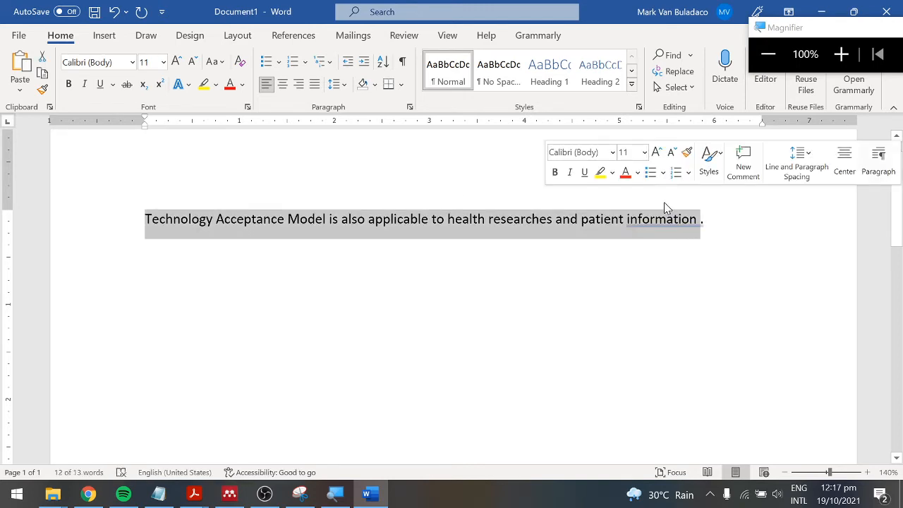
{"action": "key", "text": "Tab"}
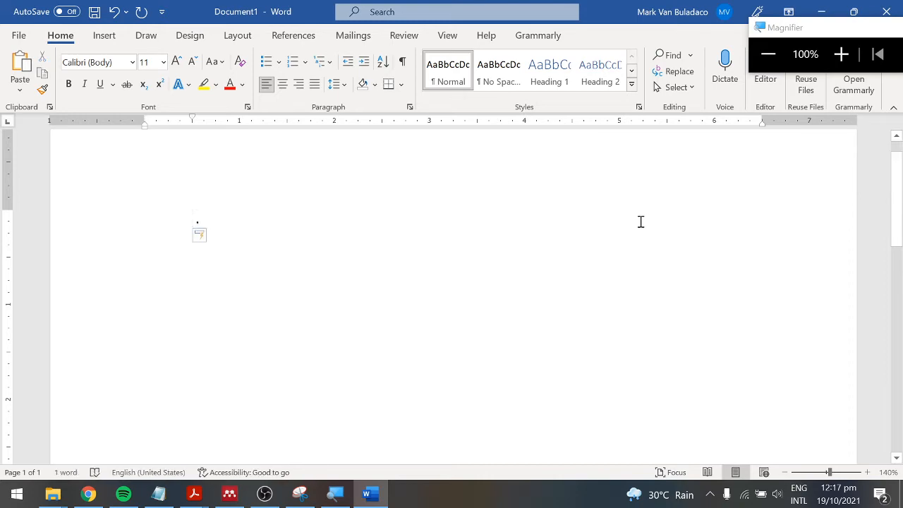
{"action": "key", "text": "ctrl+z"}
{"action": "key", "text": "ctrl+z"}
Step: Check the questionnaire article in Mendeley's TAM folder, return to Word and place the cursor just before the sentence's period
{"action": "key", "text": "alt+Tab"}
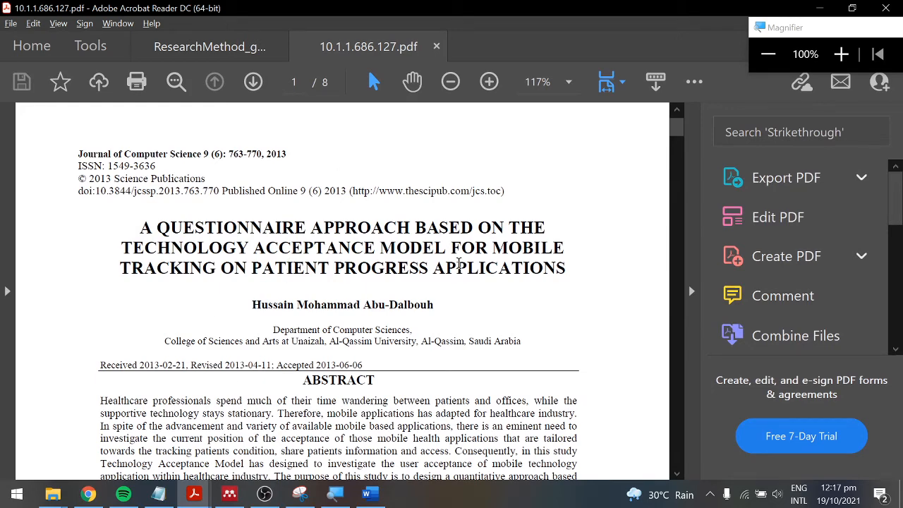
{"action": "key", "text": "alt+Tab"}
{"action": "left_click", "coordinate": [227, 494]}
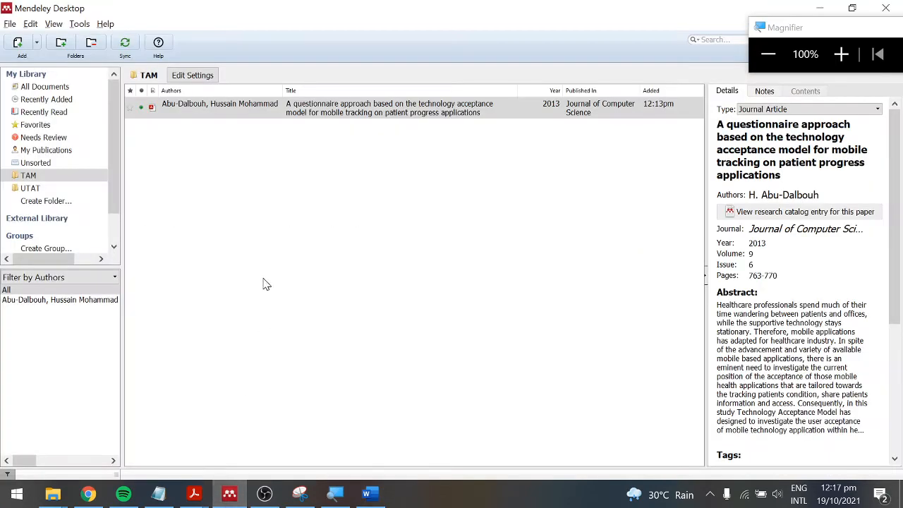
{"action": "left_click", "coordinate": [231, 113]}
{"action": "key", "text": "alt+Tab"}
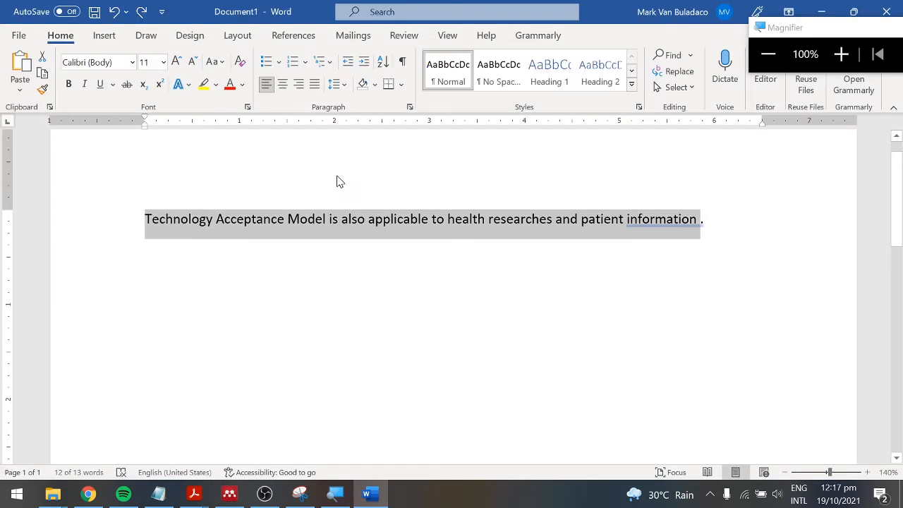
{"action": "left_click", "coordinate": [459, 264]}
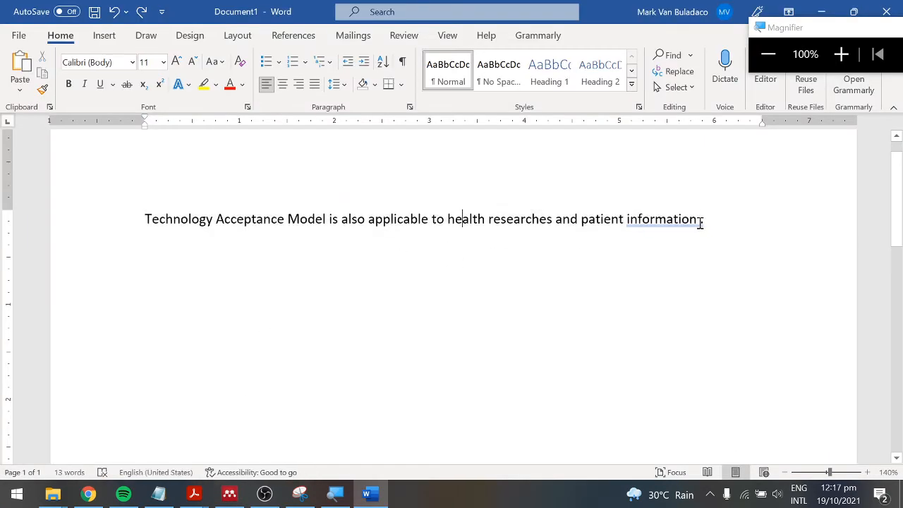
{"action": "left_click", "coordinate": [700, 223]}
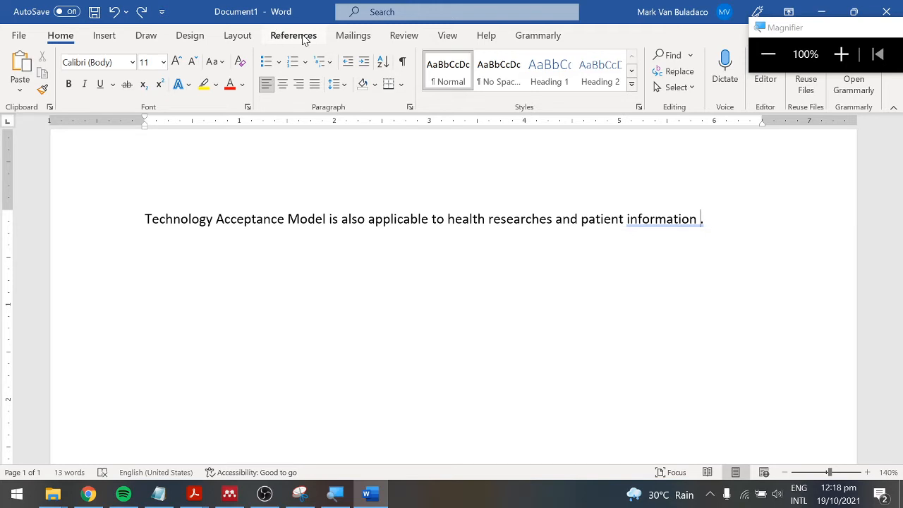
Step: Set the Mendeley citation style to American Psychological Association 7th edition and dismiss the resulting message
{"action": "left_click", "coordinate": [295, 37]}
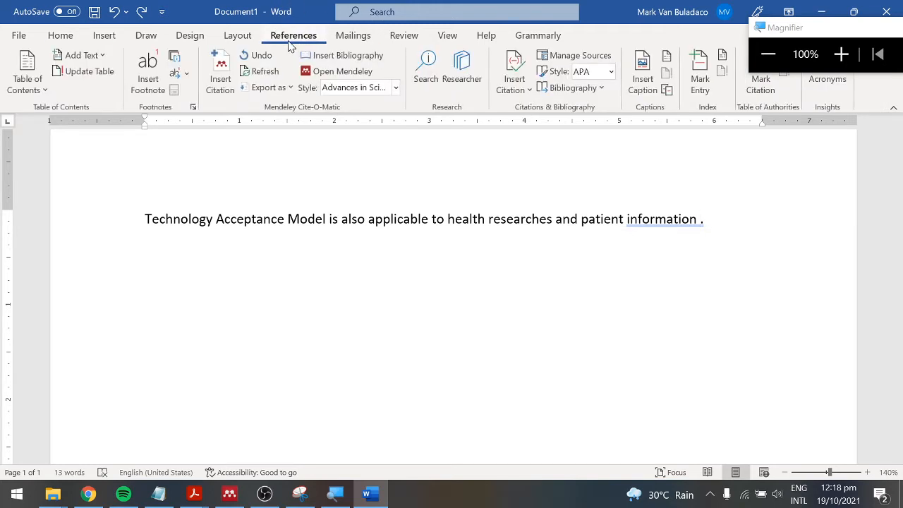
{"action": "left_click", "coordinate": [841, 55]}
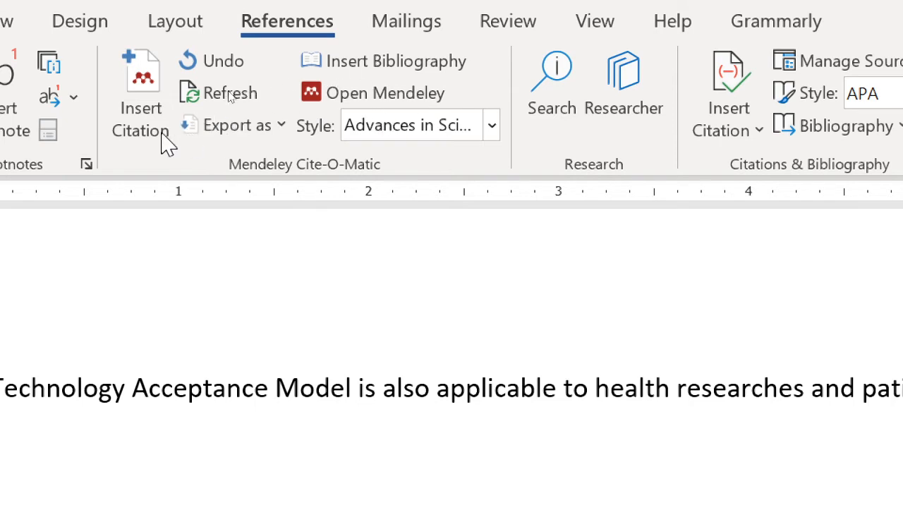
{"action": "left_click", "coordinate": [492, 127]}
{"action": "left_click", "coordinate": [491, 127]}
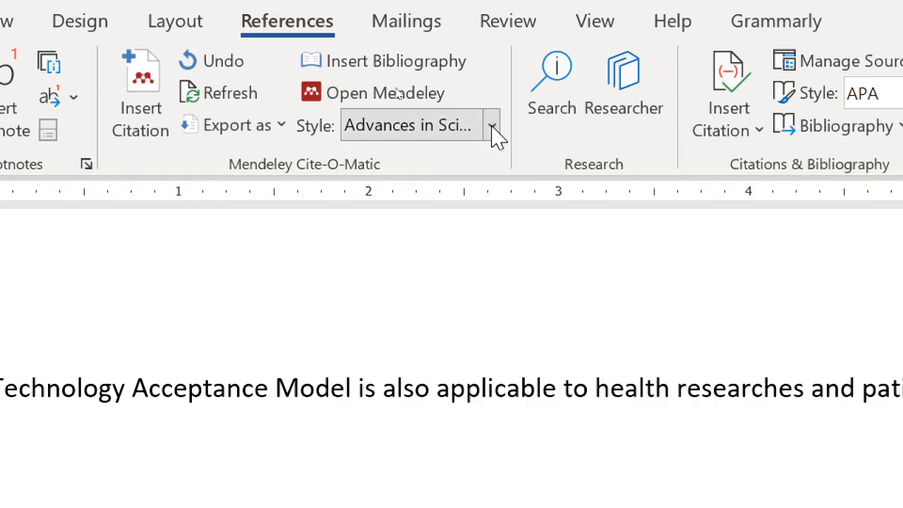
{"action": "left_click", "coordinate": [491, 127]}
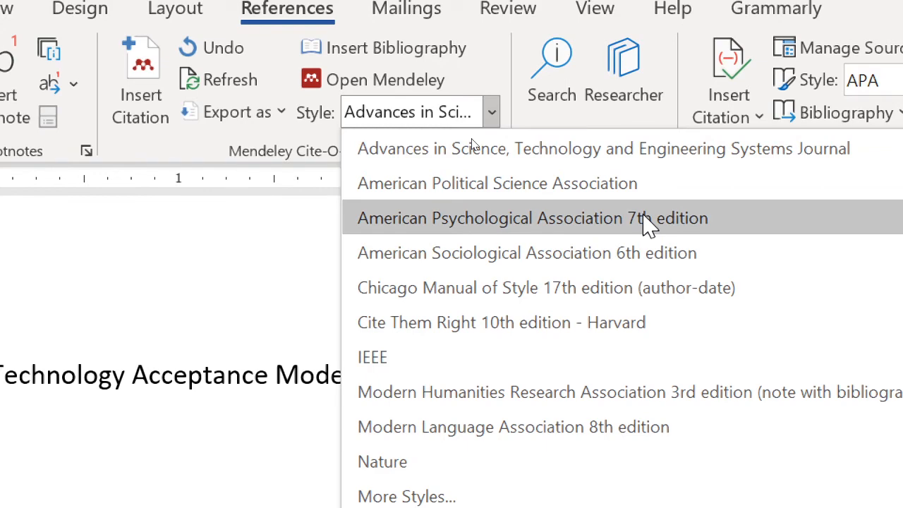
{"action": "left_click", "coordinate": [650, 225]}
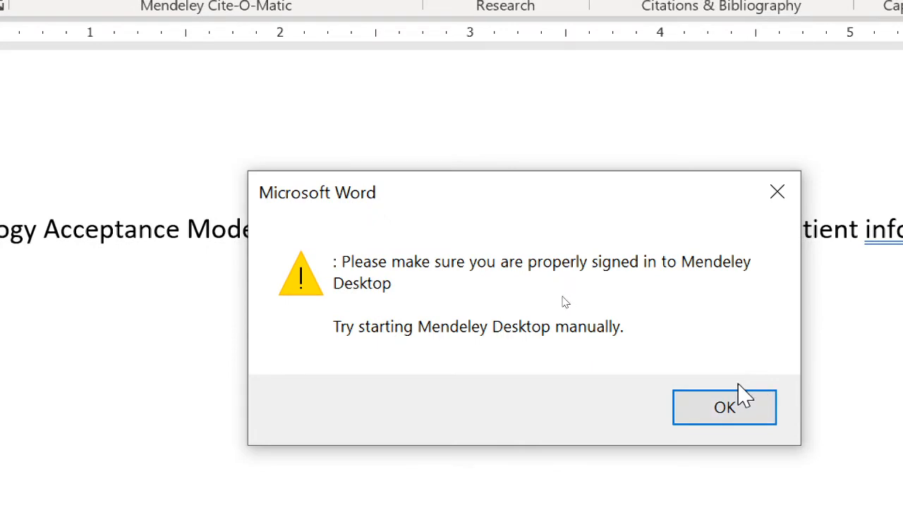
{"action": "left_click", "coordinate": [729, 415]}
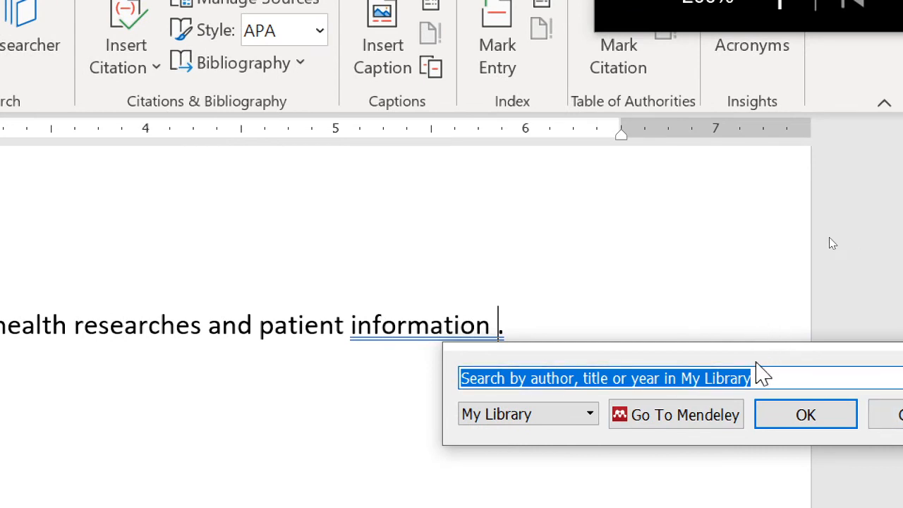
Step: Go to Mendeley from the citation search box and look at the questionnaire article's title in the TAM folder
{"action": "left_click_drag", "start_coordinate": [756, 369], "coordinate": [411, 343]}
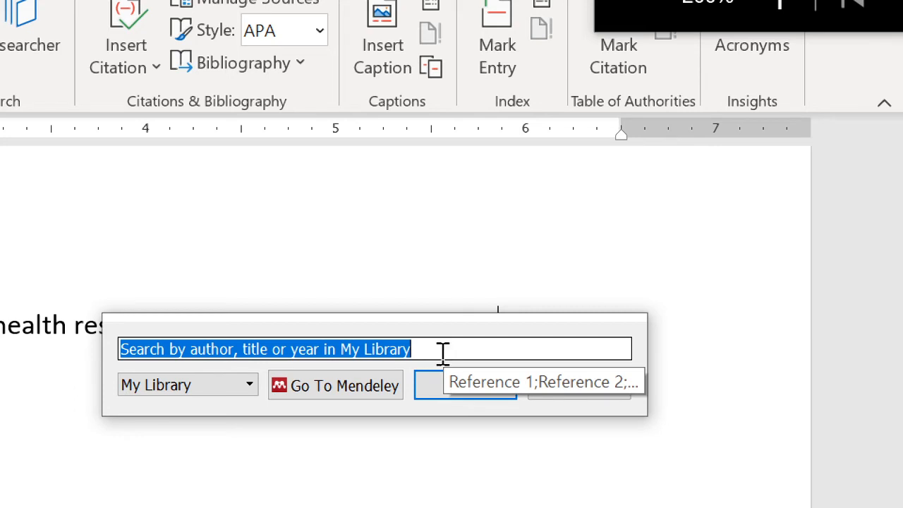
{"action": "left_click", "coordinate": [323, 399]}
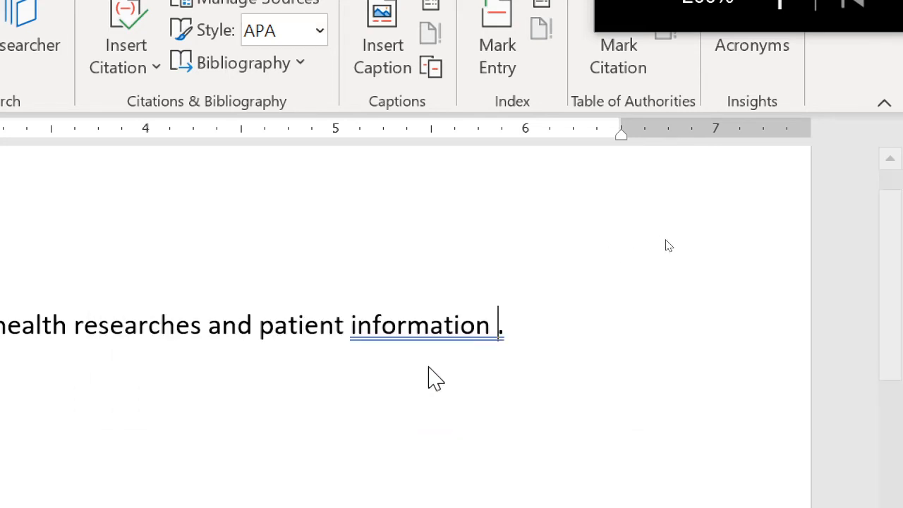
{"action": "key", "text": "alt+Tab"}
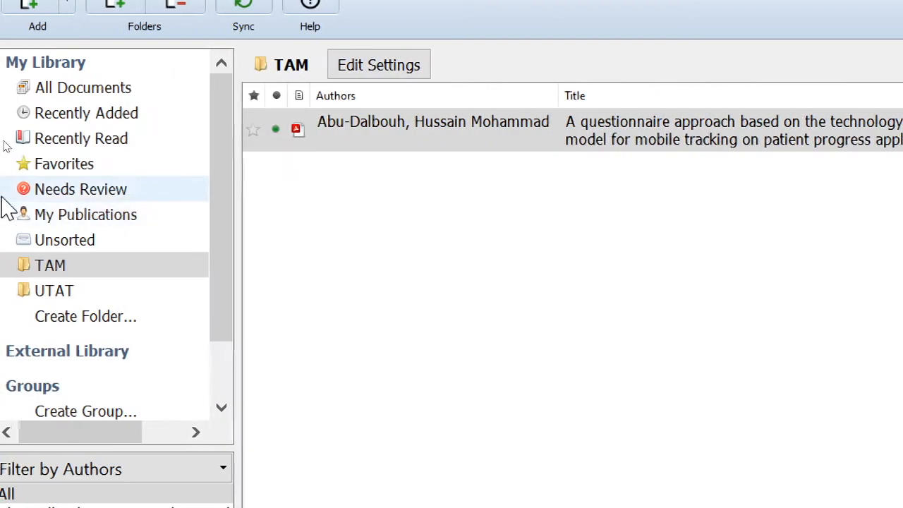
{"action": "left_click", "coordinate": [392, 145]}
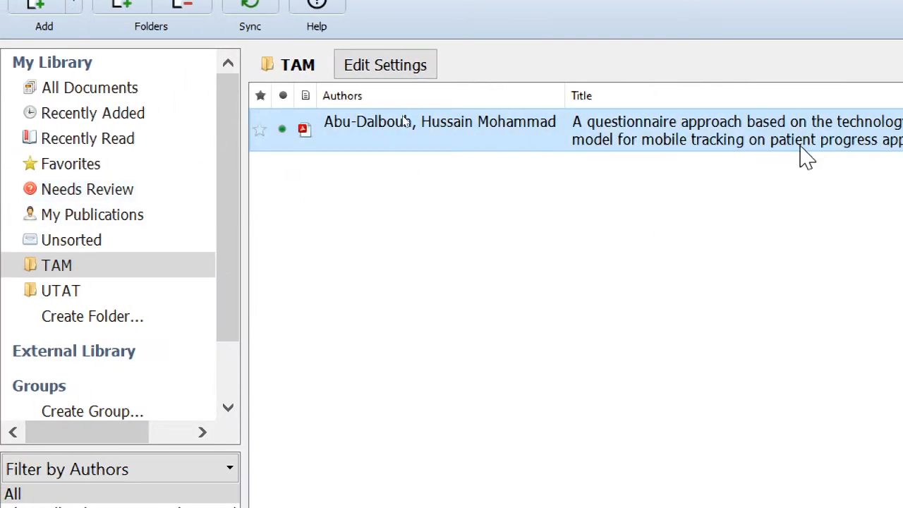
Step: Return to Word and insert a Mendeley citation before the period, searching "a question" and choosing the questionnaire approach article
{"action": "key", "text": "alt+Tab"}
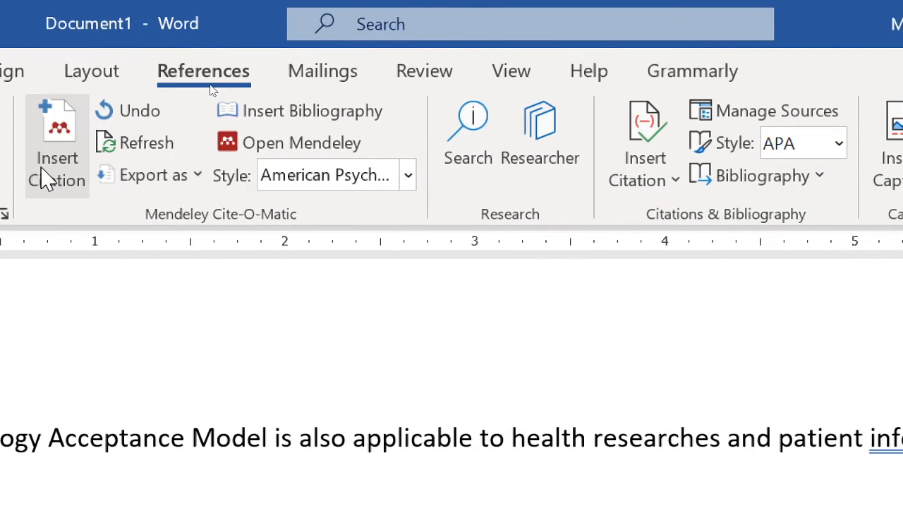
{"action": "left_click", "coordinate": [52, 171]}
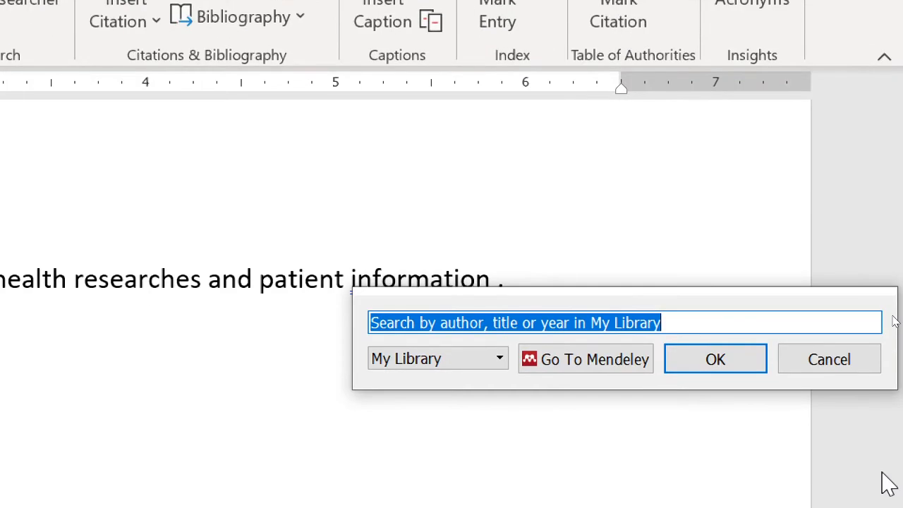
{"action": "type", "text": "a questio"}
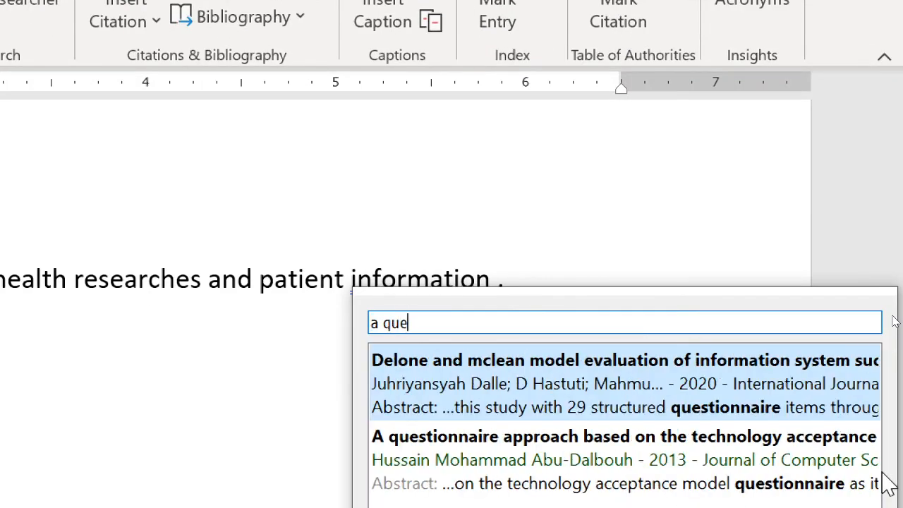
{"action": "type", "text": "n"}
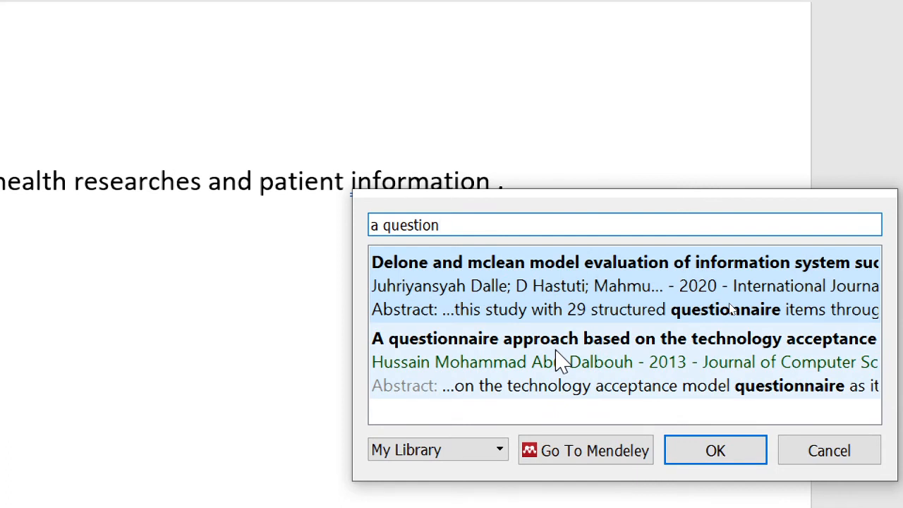
{"action": "left_click", "coordinate": [492, 365]}
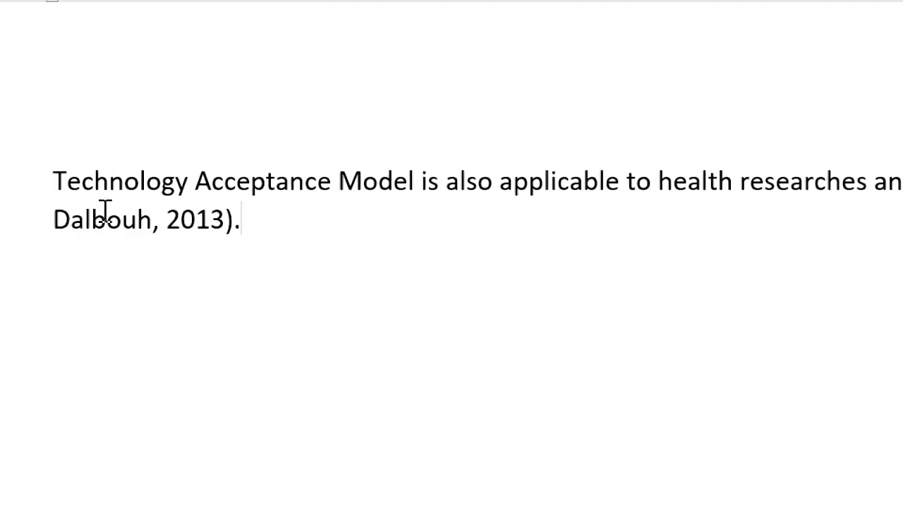
{"action": "left_click", "coordinate": [153, 211]}
{"action": "left_click", "coordinate": [309, 228]}
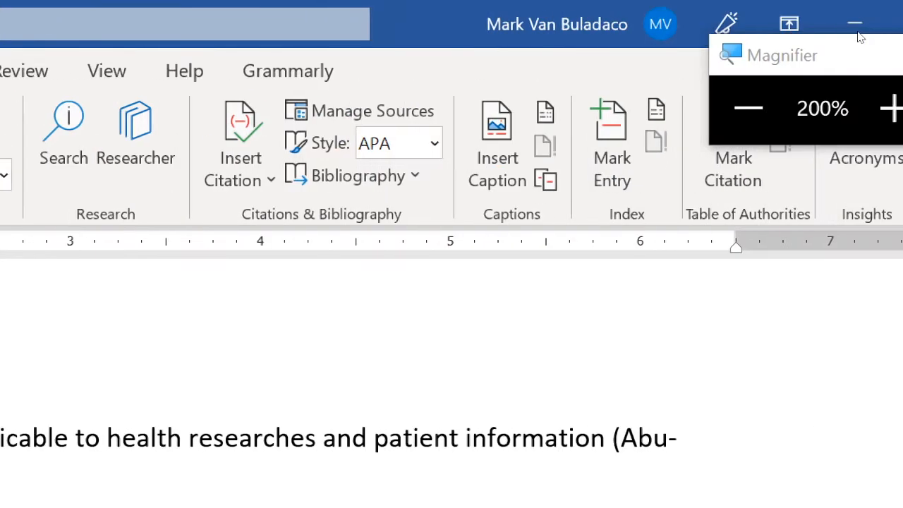
Step: Write the heading "Reference:" below the cited sentence, leaving a blank line between them
{"action": "left_click", "coordinate": [681, 109]}
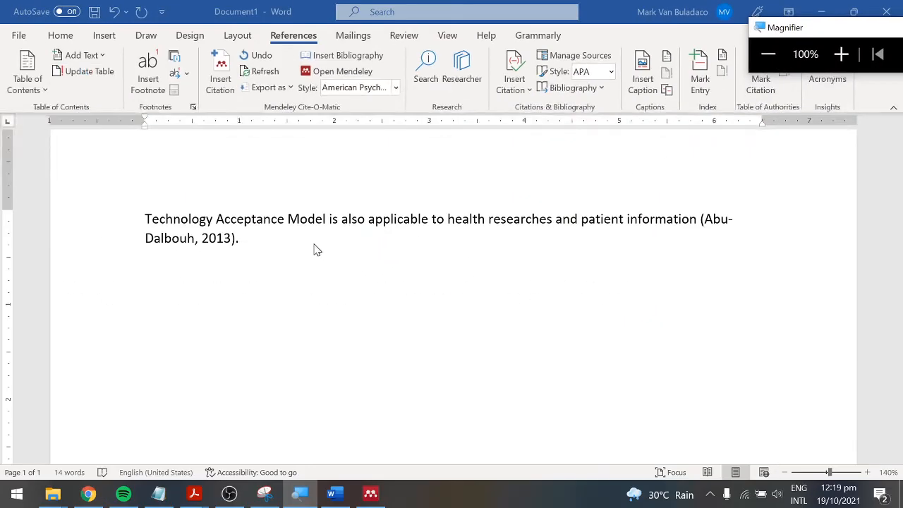
{"action": "left_click", "coordinate": [282, 244]}
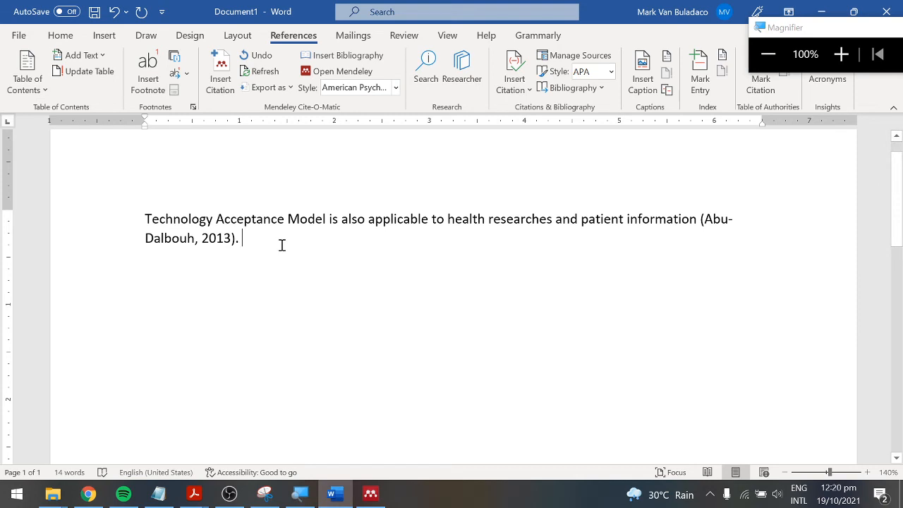
{"action": "key", "text": "Return"}
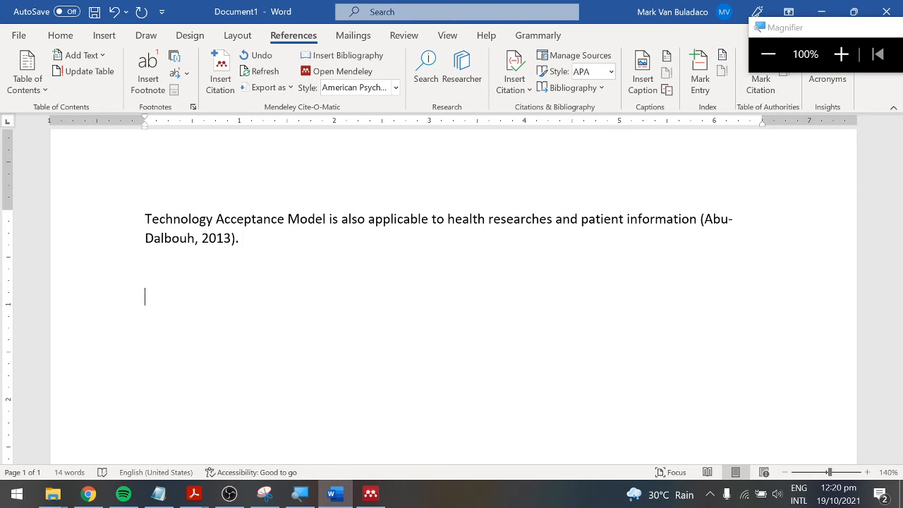
{"action": "type", "text": "Reference:"}
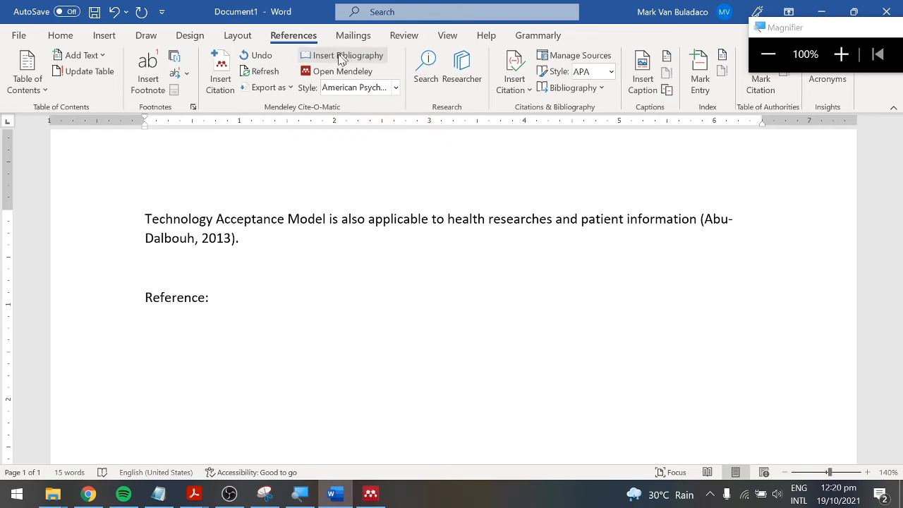
{"action": "left_click", "coordinate": [841, 54]}
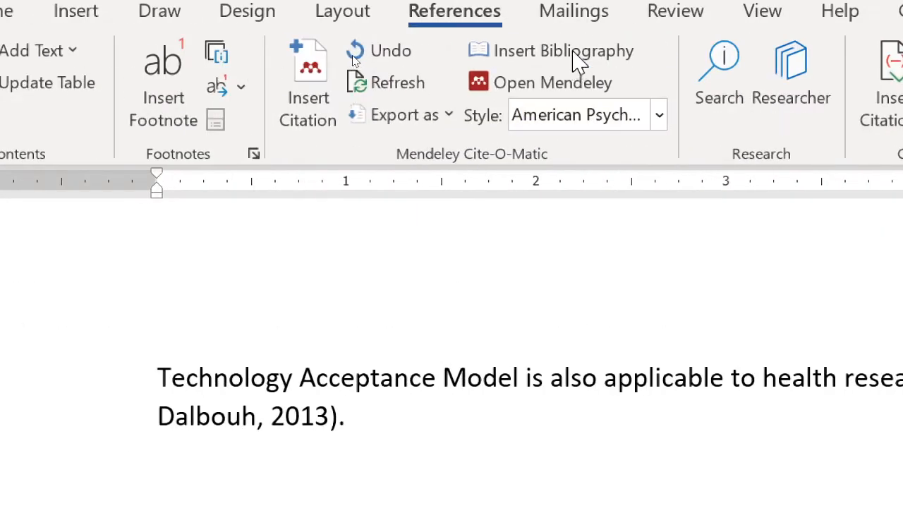
Step: Insert the Mendeley bibliography below the "Reference:" heading
{"action": "left_click", "coordinate": [633, 46]}
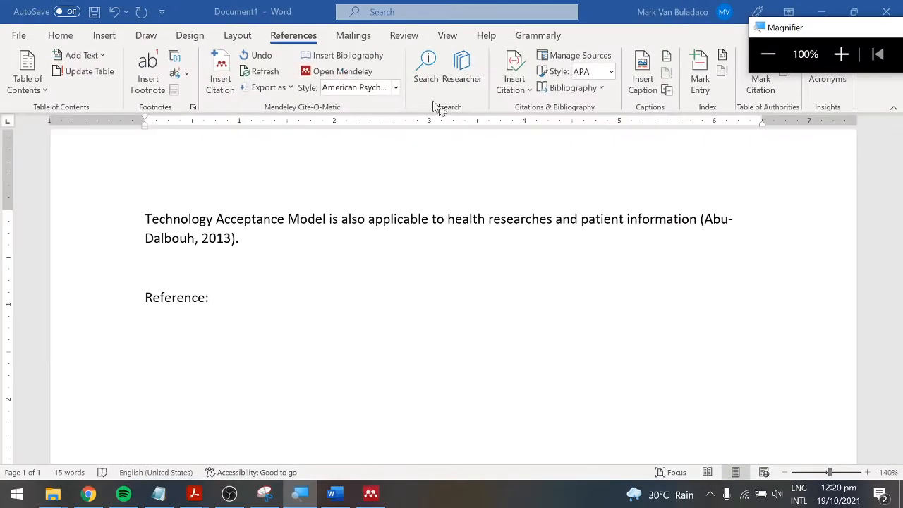
{"action": "left_click", "coordinate": [348, 56]}
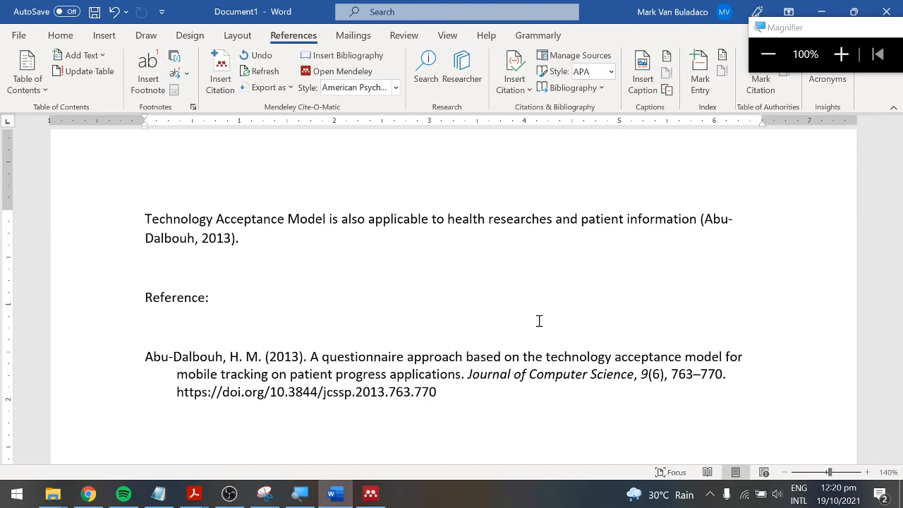
Step: Undo the bibliography, the "Reference:" heading and the in-text citation, keeping only the uncited sentence
{"action": "key", "text": "ctrl+z"}
{"action": "key", "text": "ctrl+z"}
{"action": "key", "text": "ctrl+z"}
{"action": "key", "text": "ctrl+z"}
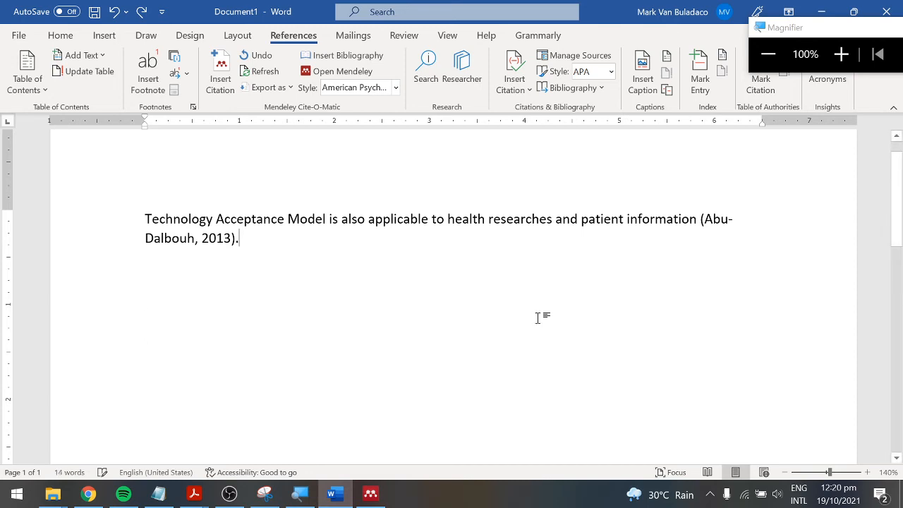
{"action": "key", "text": "ctrl+z"}
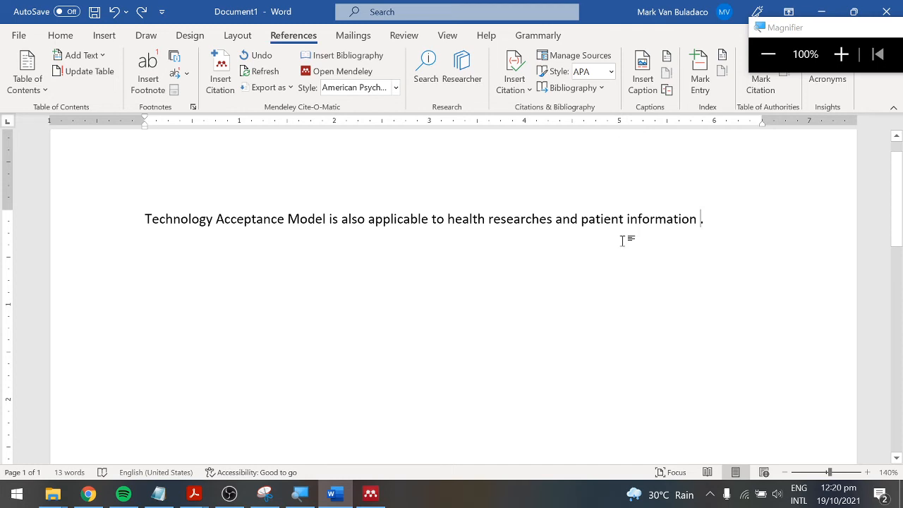
Step: Set the Mendeley citation style to IEEE and cite the questionnaire approach article before the period, searching "a questio"
{"action": "left_click", "coordinate": [395, 87]}
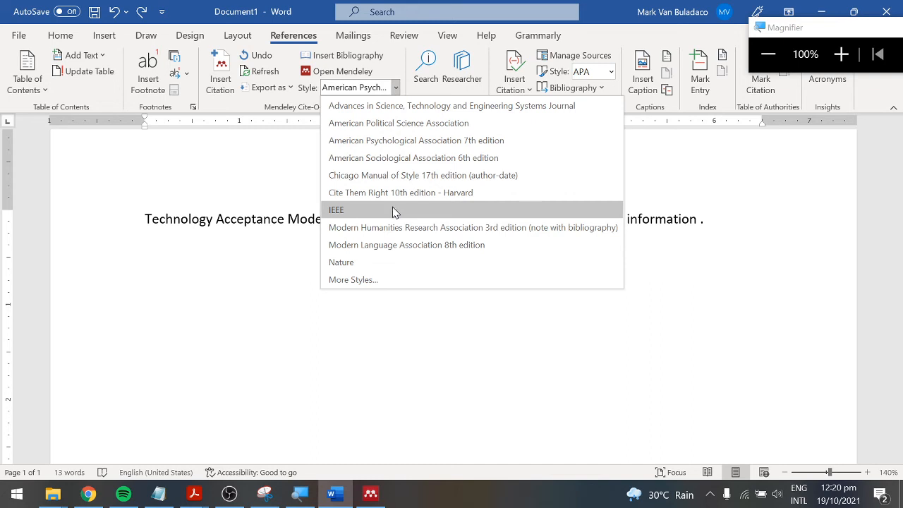
{"action": "left_click", "coordinate": [393, 210]}
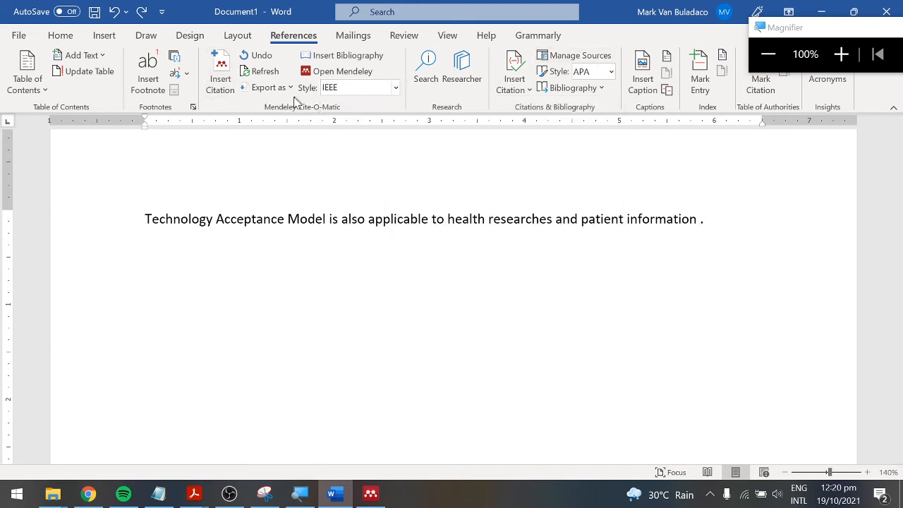
{"action": "left_click", "coordinate": [229, 94]}
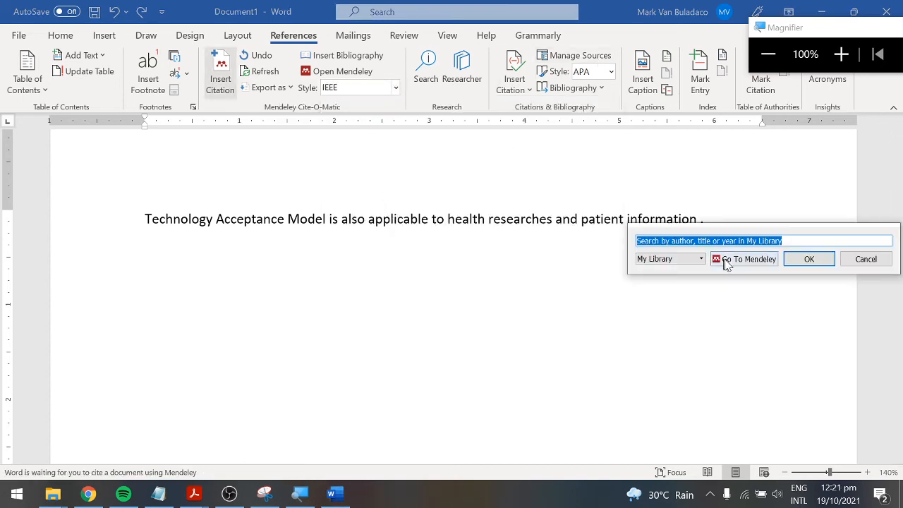
{"action": "type", "text": "a quetio"}
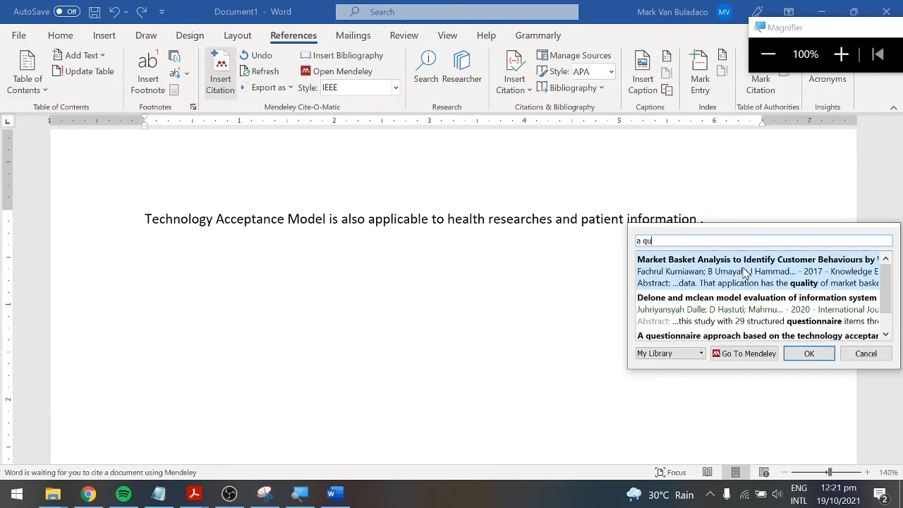
{"action": "key", "text": "BackSpace"}
{"action": "key", "text": "BackSpace"}
{"action": "type", "text": "stio"}
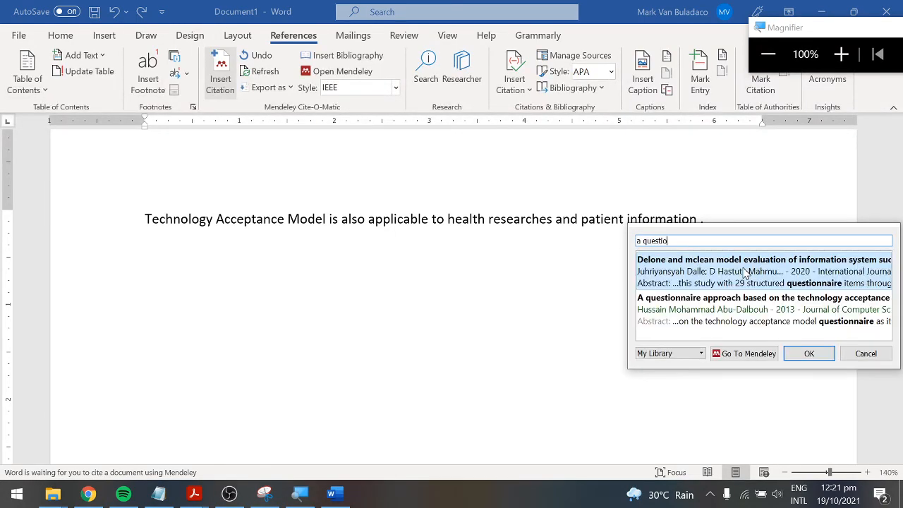
{"action": "double_click", "coordinate": [734, 309]}
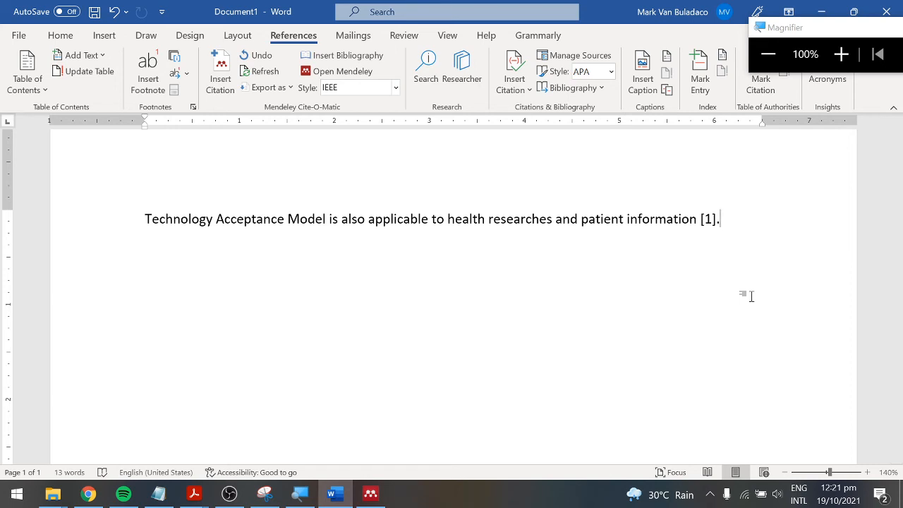
Step: Write the heading "References:" below the cited sentence after a blank line and insert the Mendeley bibliography under it
{"action": "key", "text": "Return"}
{"action": "key", "text": "Return"}
{"action": "type", "text": "References:"}
{"action": "key", "text": "Return"}
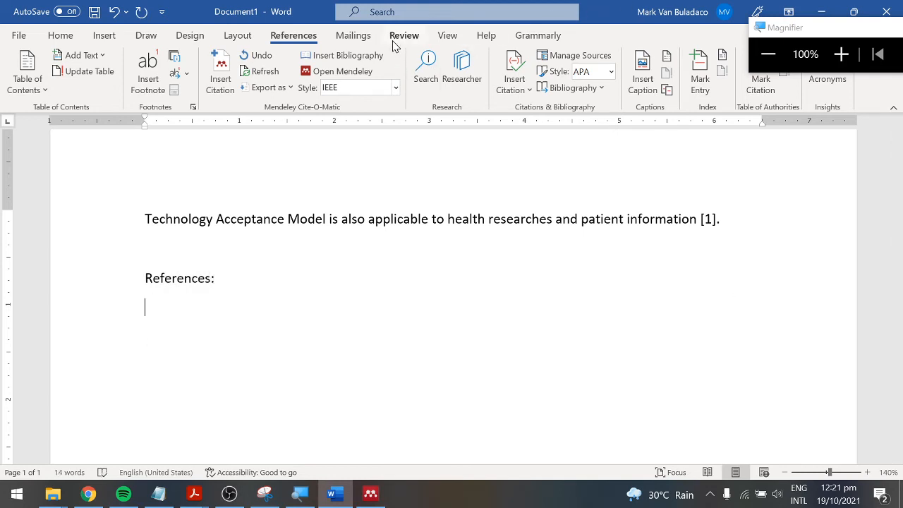
{"action": "left_click", "coordinate": [386, 61]}
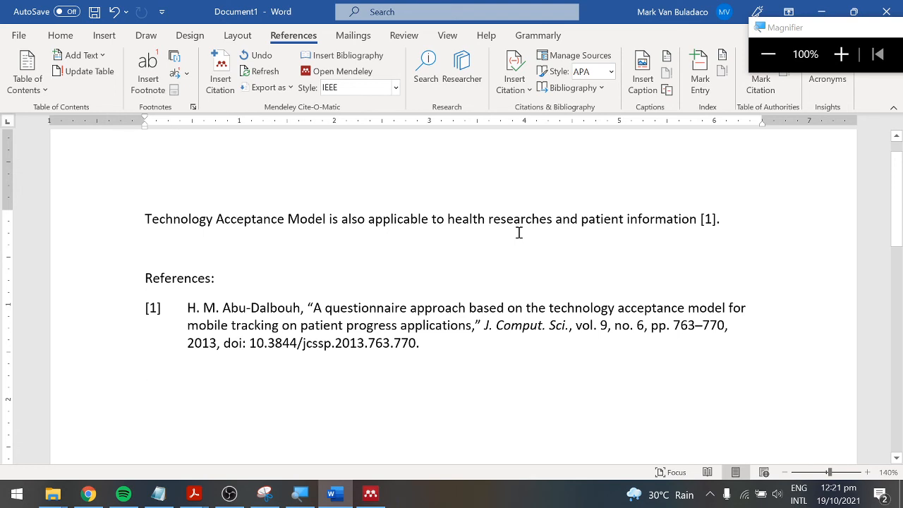
Step: Switch to Mendeley Desktop and deselect the questionnaire article in the TAM folder
{"action": "left_click", "coordinate": [380, 497]}
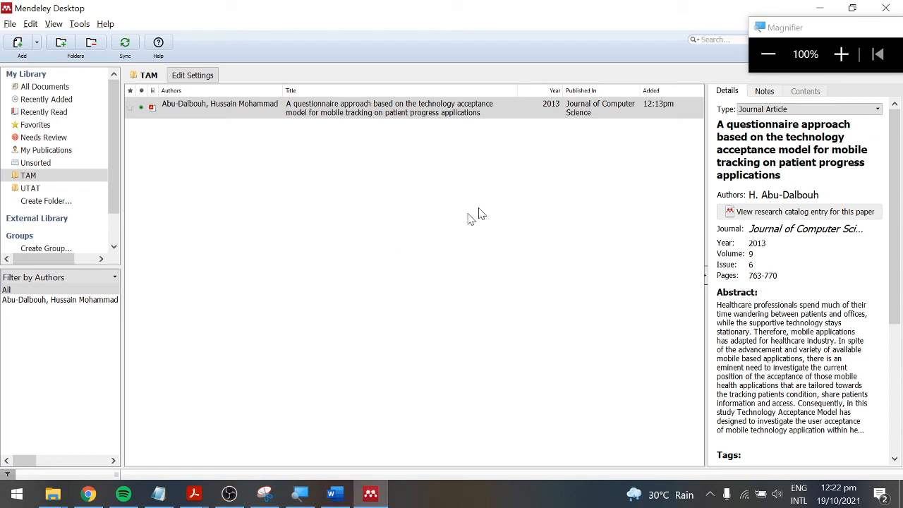
{"action": "left_click", "coordinate": [683, 495]}
{"action": "left_click", "coordinate": [310, 290]}
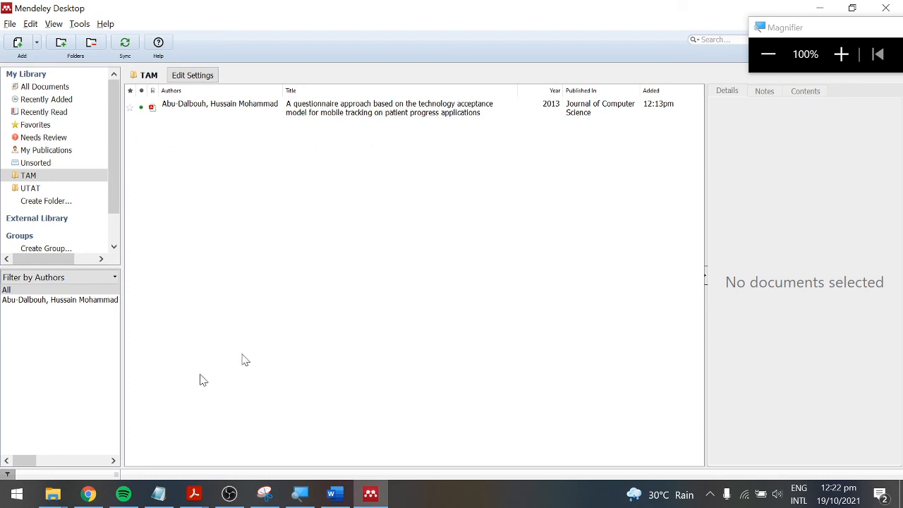
{"action": "left_click", "coordinate": [710, 495]}
{"action": "right_click", "coordinate": [682, 410]}
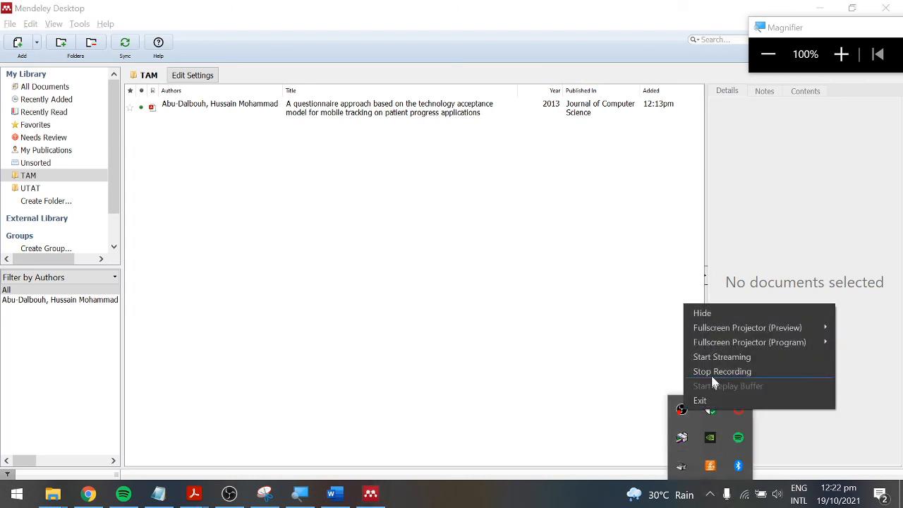